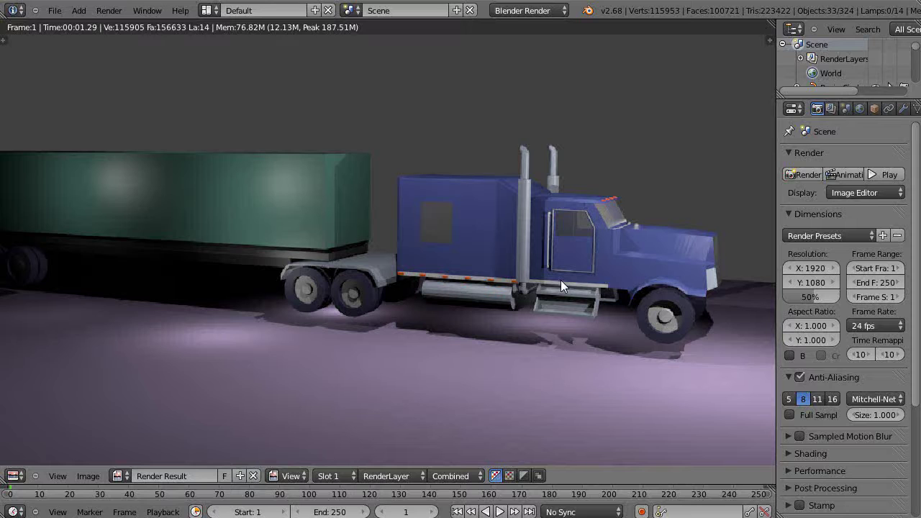
Leave the rendered truck image and return to the tractor-trailer's 3D viewport.
key("Escape")
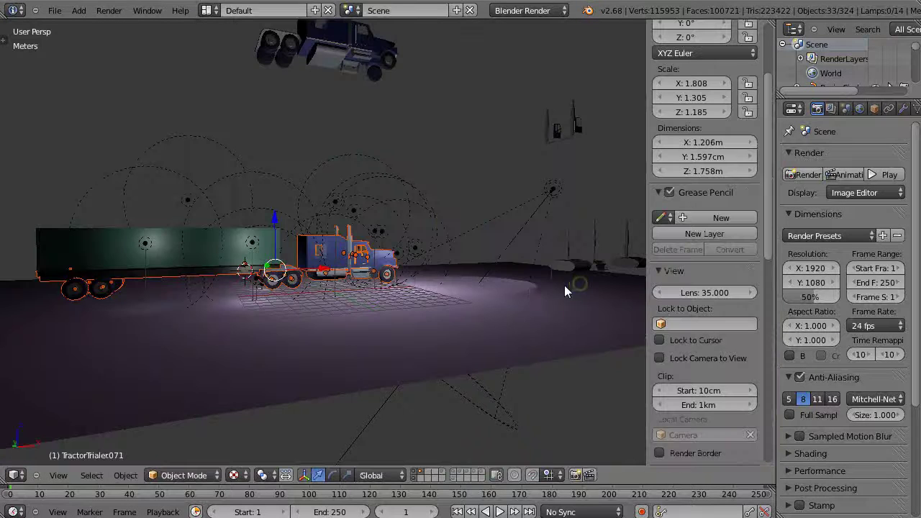
Hide the side properties panel and orbit to a side view of the tractor-trailer.
key("n")
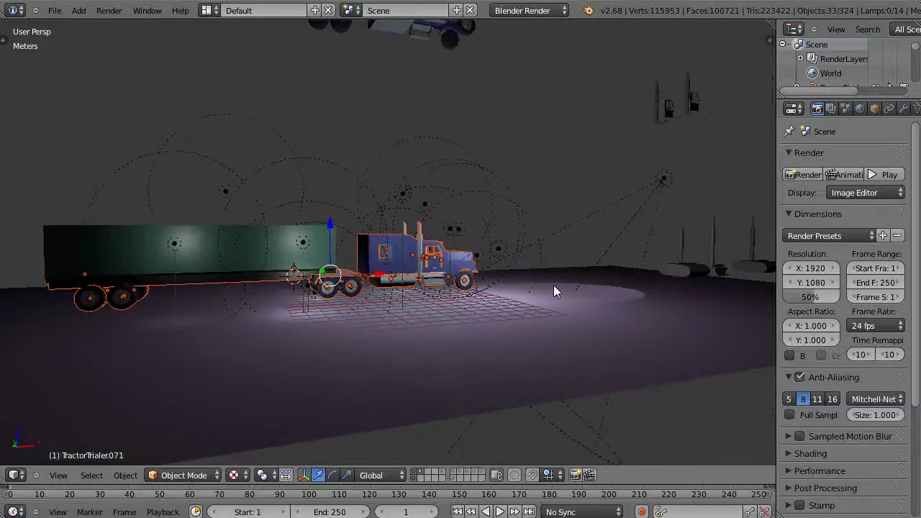
scroll(553, 288, "up", 3)
middle_click_drag(564, 280, 533, 259)
scroll(512, 270, "up", 2)
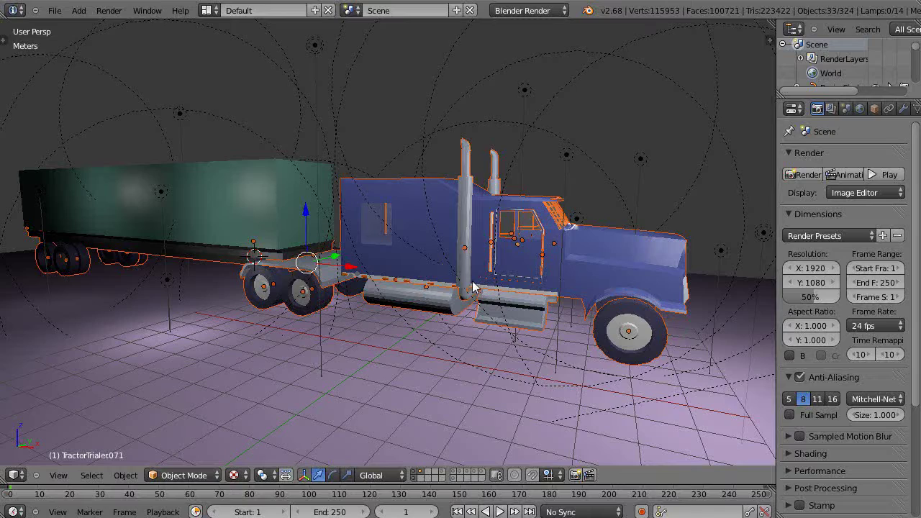
Deselect all objects and hide the scene layer holding the lamps.
key("a")
middle_click_drag(472, 281, 472, 277)
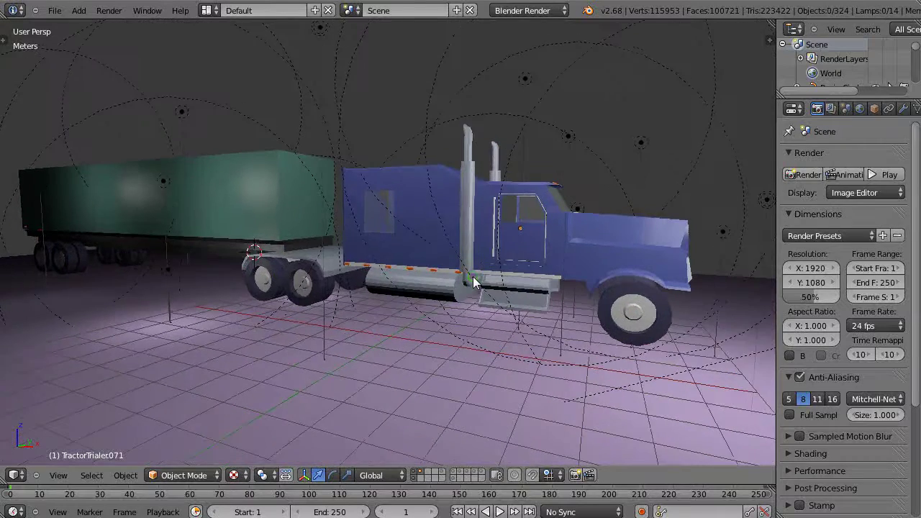
scroll(478, 280, "down", 3)
scroll(484, 277, "up", 4)
scroll(486, 277, "down", 4)
scroll(487, 266, "up", 3)
left_click(415, 474)
From a near side view, move the ground plane to layer 2.
scroll(438, 382, "down", 2)
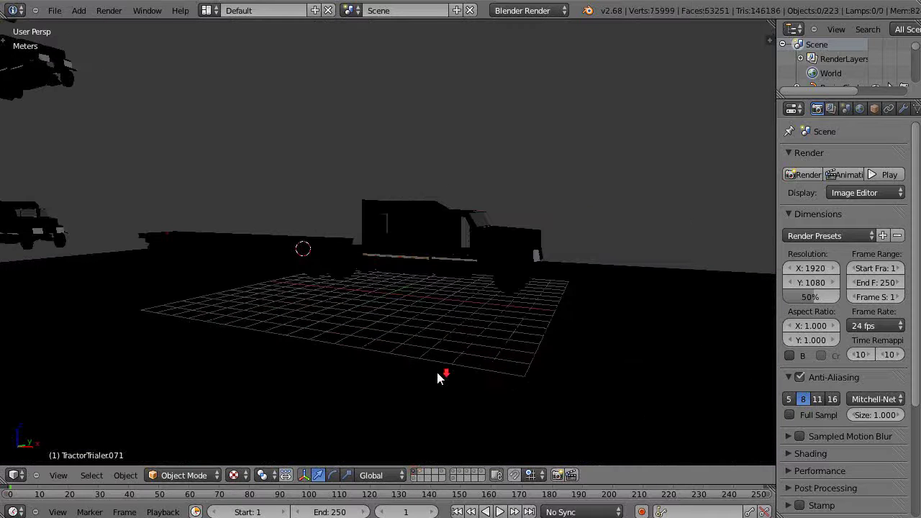
middle_click_drag(440, 363, 470, 294)
mouse_move(479, 261)
middle_mouse_down()
mouse_move(469, 280)
mouse_move(465, 261)
middle_mouse_up()
right_click(425, 351)
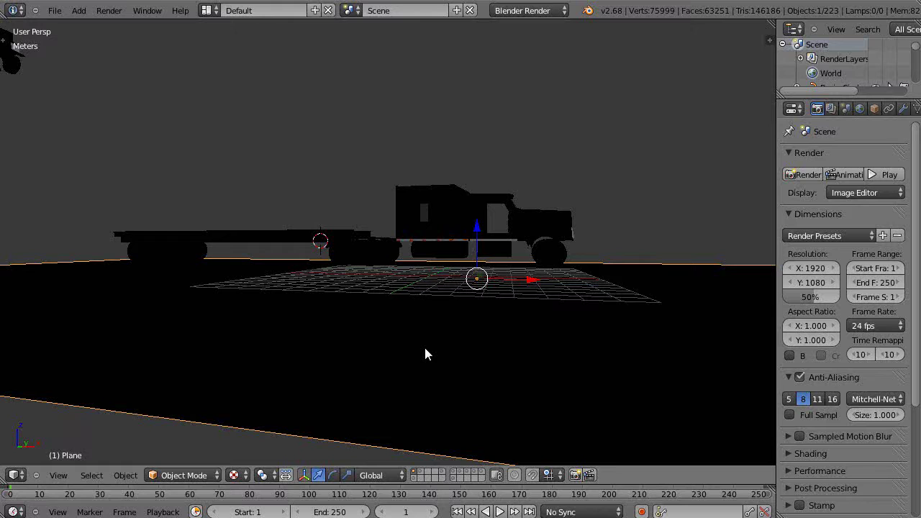
key("m")
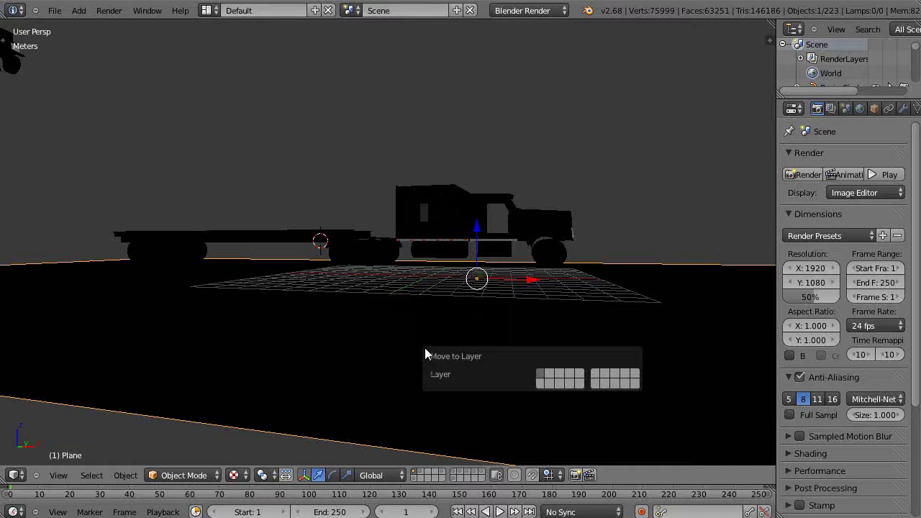
key("2")
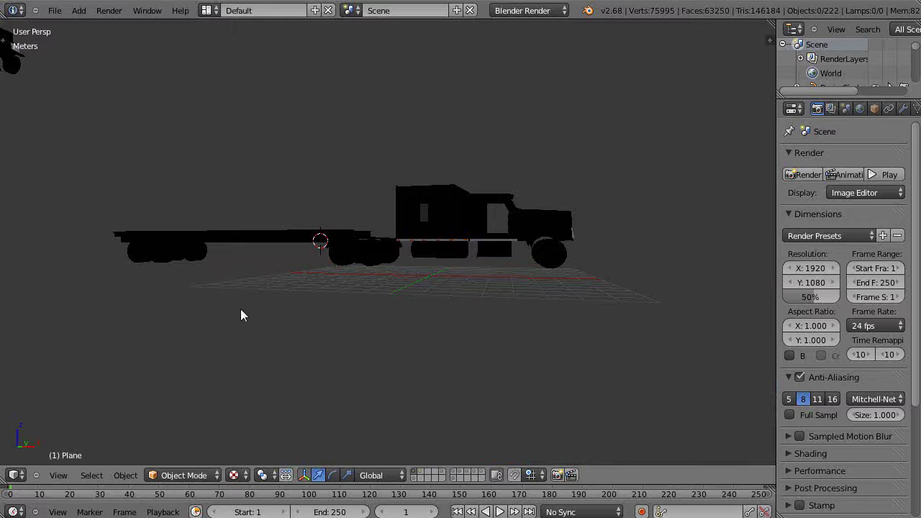
Orbit and zoom until the flatbed truck's cab is close in view.
scroll(336, 331, "down", 5)
middle_click_drag(336, 332, 318, 281)
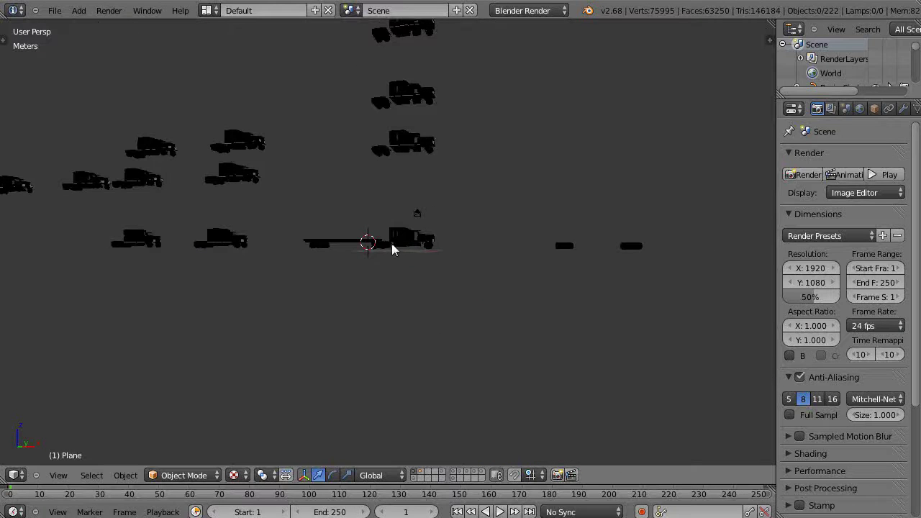
scroll(341, 257, "up", 4)
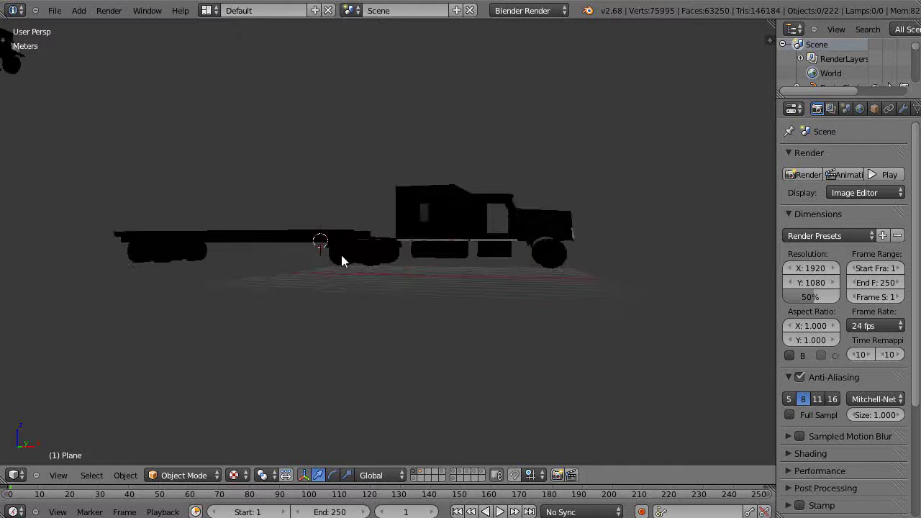
scroll(343, 253, "up", 2)
scroll(343, 251, "down", 2)
scroll(344, 256, "up", 2)
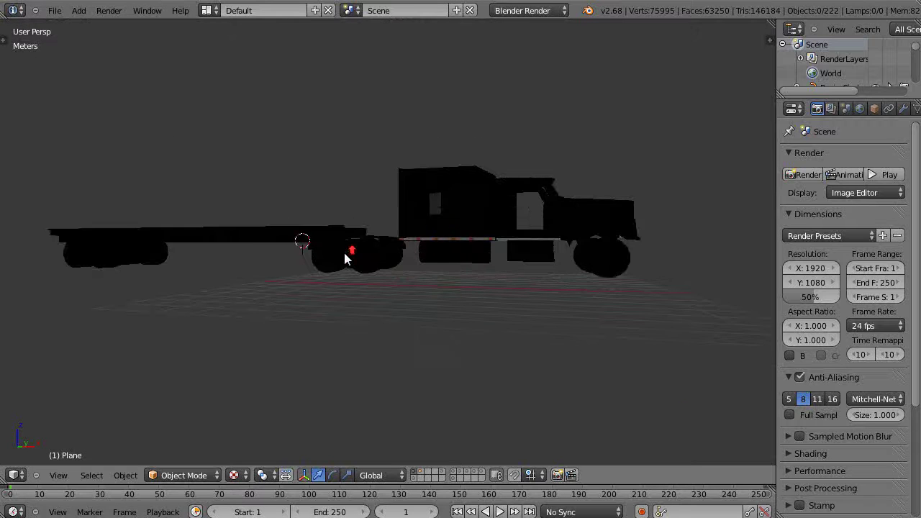
middle_click_drag(345, 251, 407, 268)
scroll(408, 274, "down", 4)
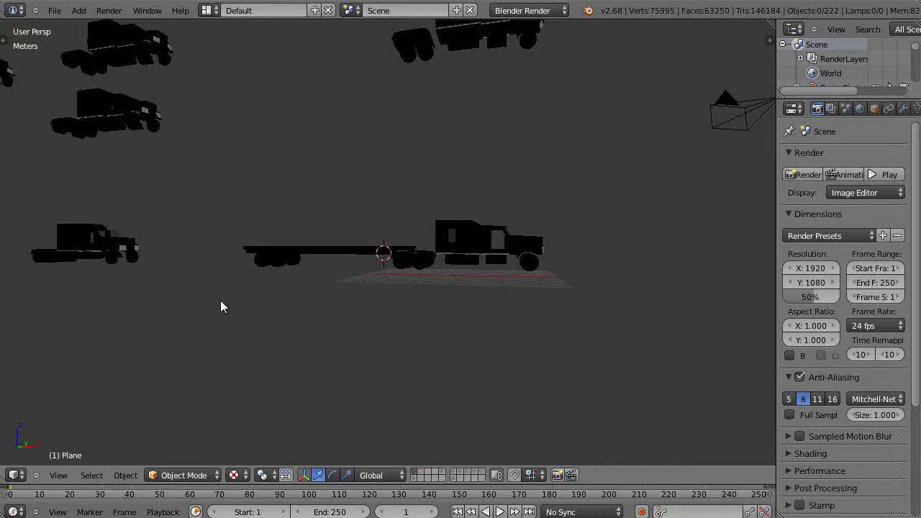
scroll(415, 334, "up", 2)
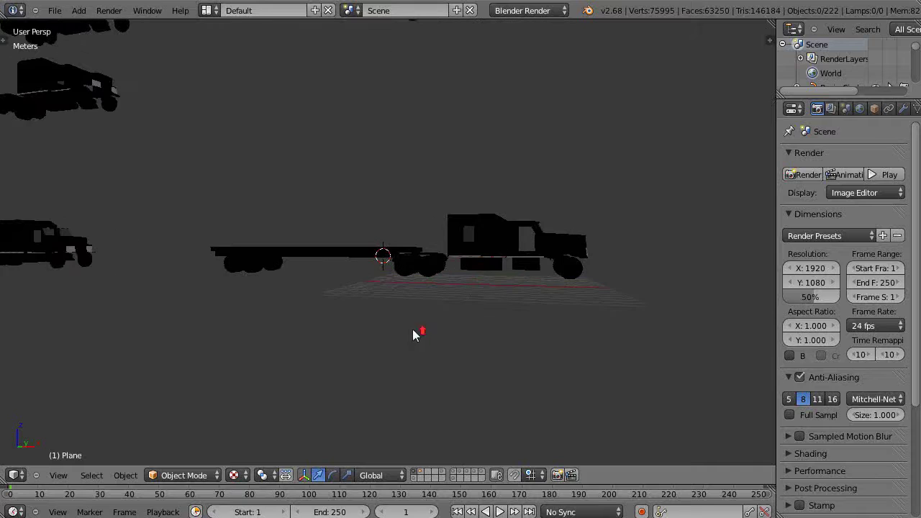
scroll(365, 309, "up", 2)
middle_click_drag(364, 309, 303, 309)
Box-select all 27 parts of the flatbed truck, then show the lamps' layer again.
key("b")
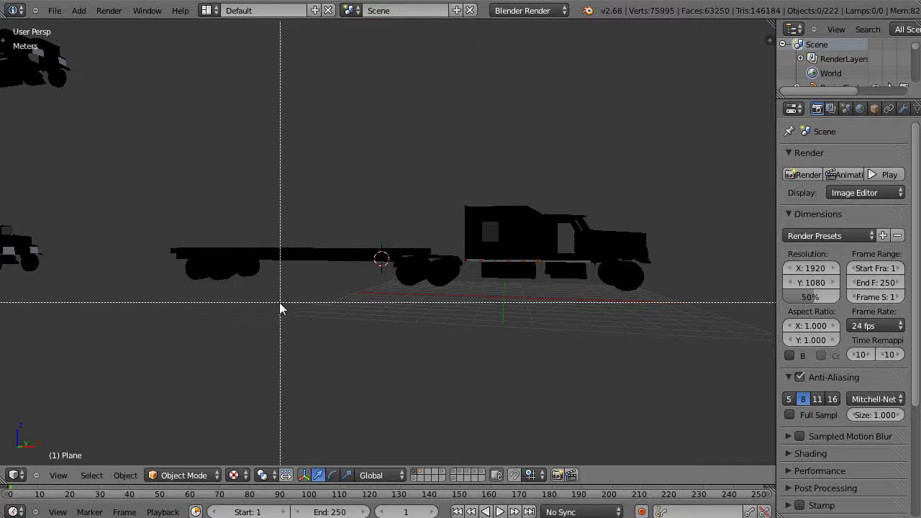
left_click_drag(141, 334, 698, 125)
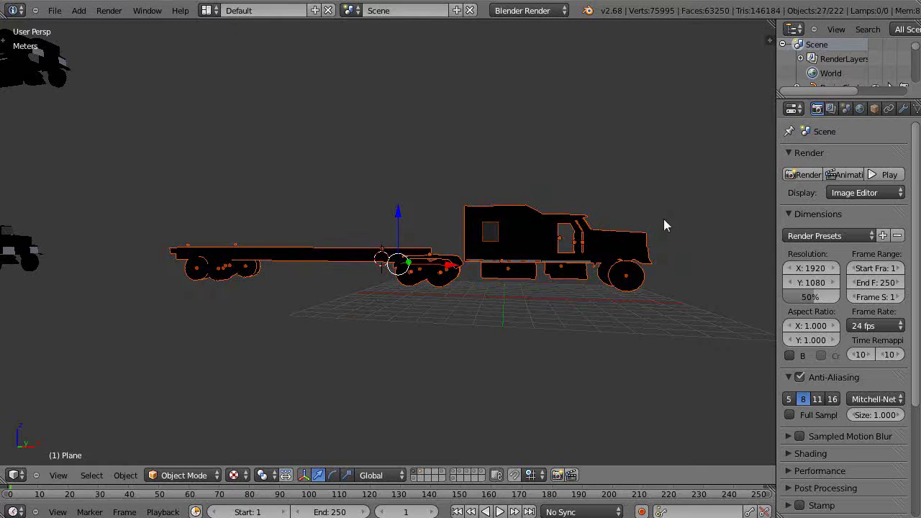
scroll(656, 246, "down", 4)
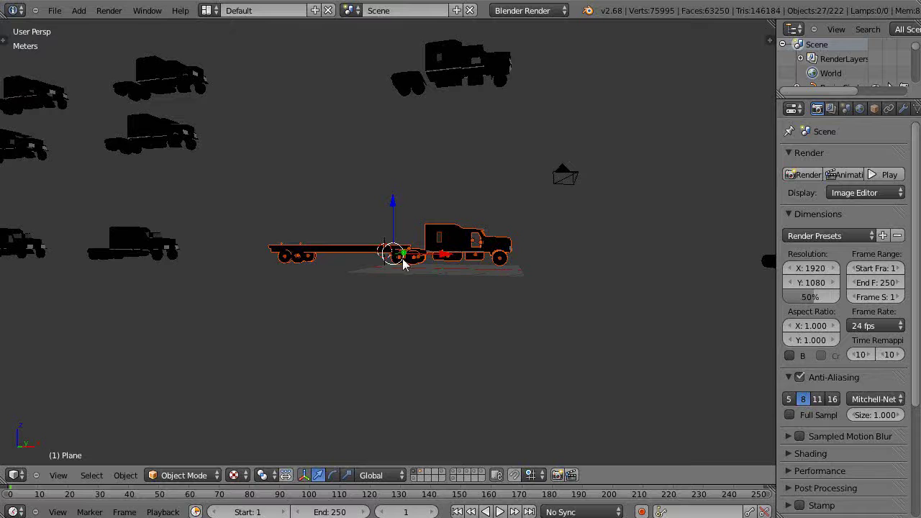
left_click(416, 478, "shift")
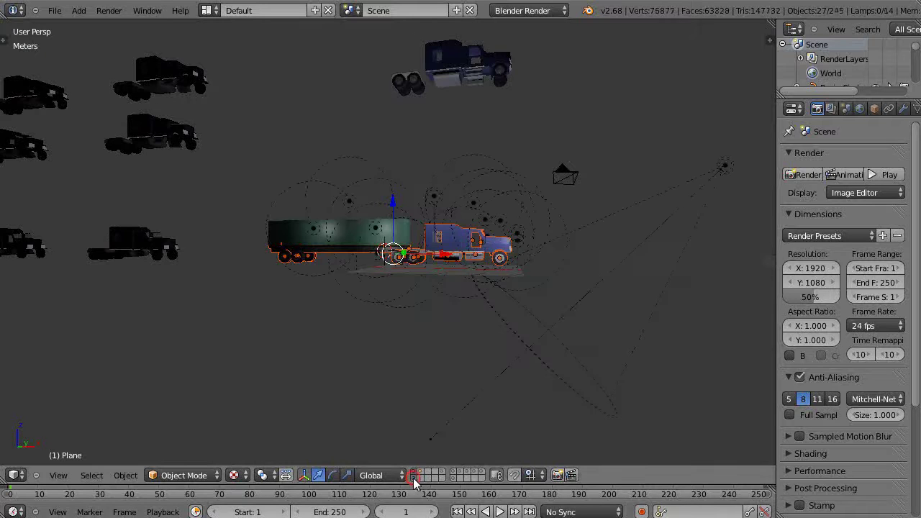
Also show the floor-and-lighting layer, deselect everything, and view from a lower angle.
scroll(454, 328, "up", 5)
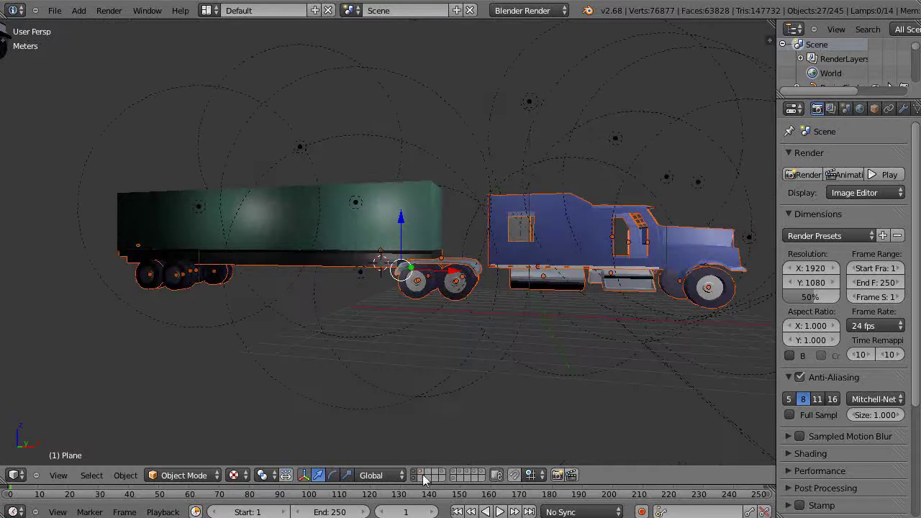
left_click(421, 475, "shift")
mouse_move(489, 331)
middle_mouse_down()
mouse_move(489, 340)
mouse_move(477, 275)
mouse_move(490, 313)
middle_mouse_up()
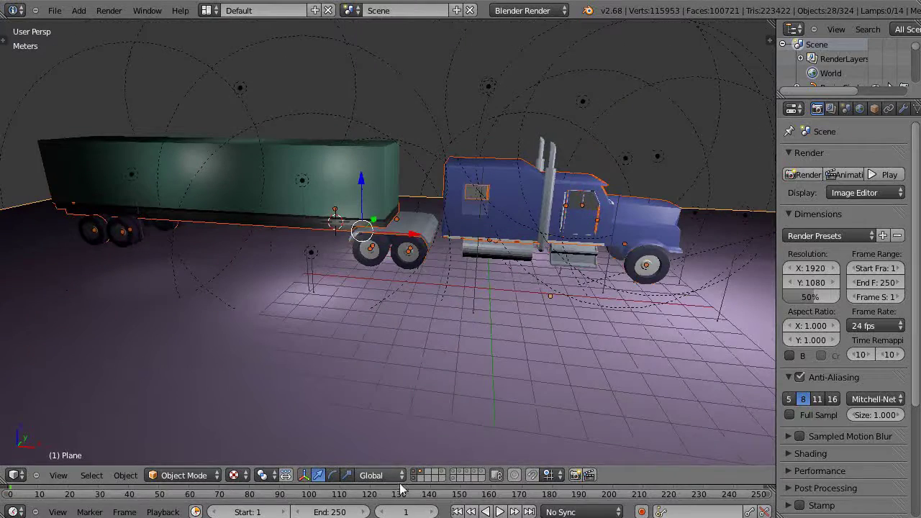
key("a")
middle_click_drag(447, 388, 423, 334)
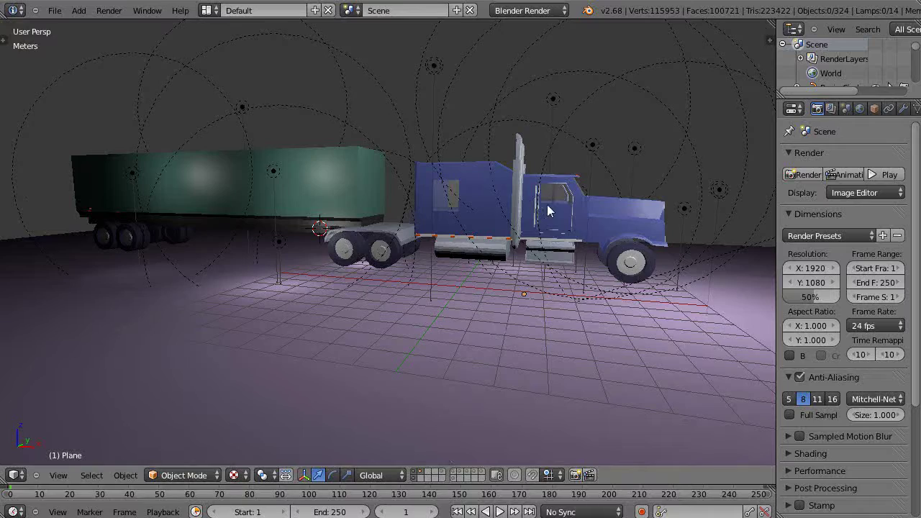
Frame the cab door and toggle the floor and truck-body layers off and back on.
scroll(547, 204, "up", 5)
middle_click_drag(569, 200, 429, 238, "shift")
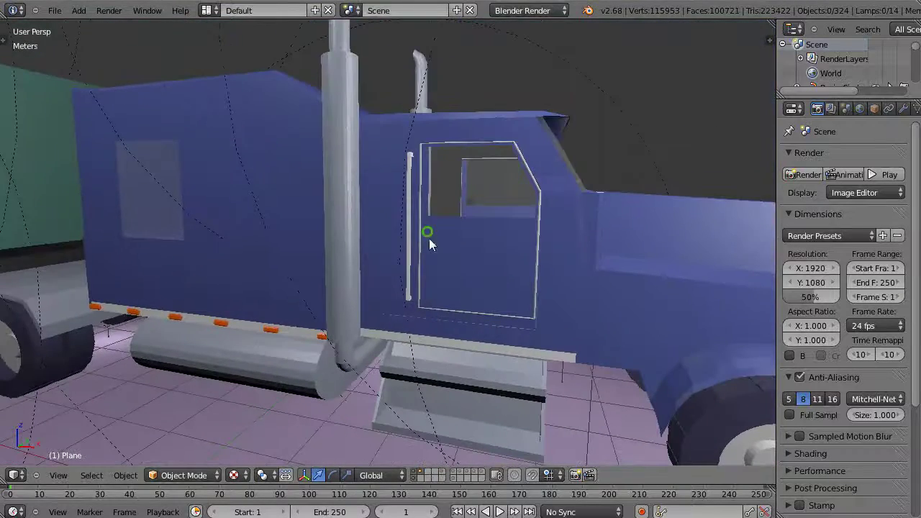
scroll(357, 307, "down", 3)
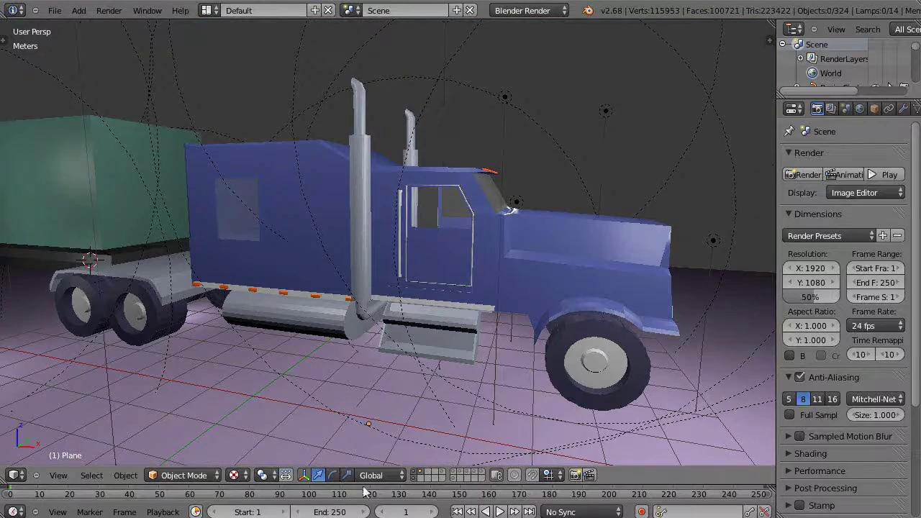
left_click(425, 471)
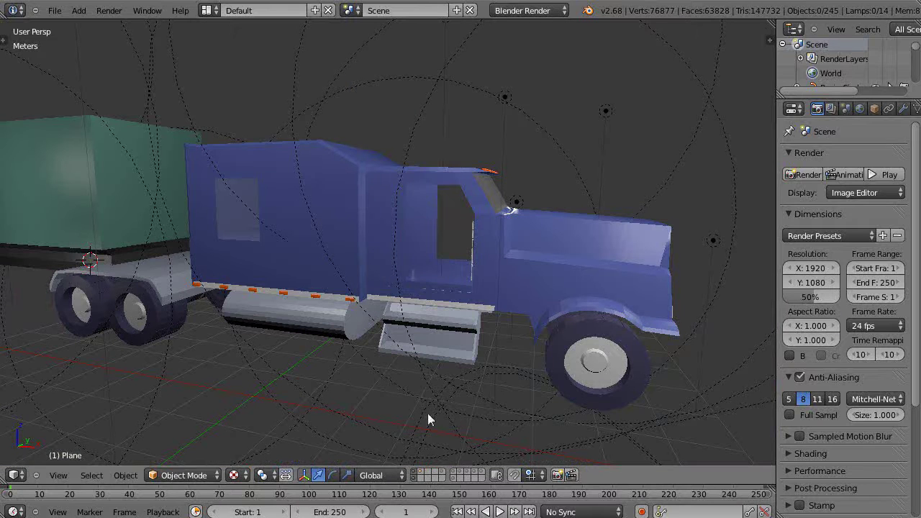
left_click(420, 472)
left_click(420, 472, "shift")
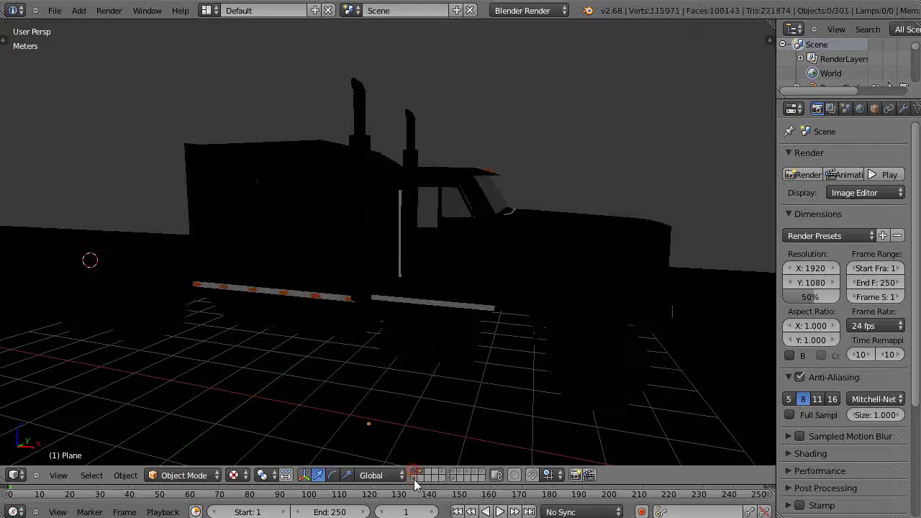
left_click(416, 479, "shift")
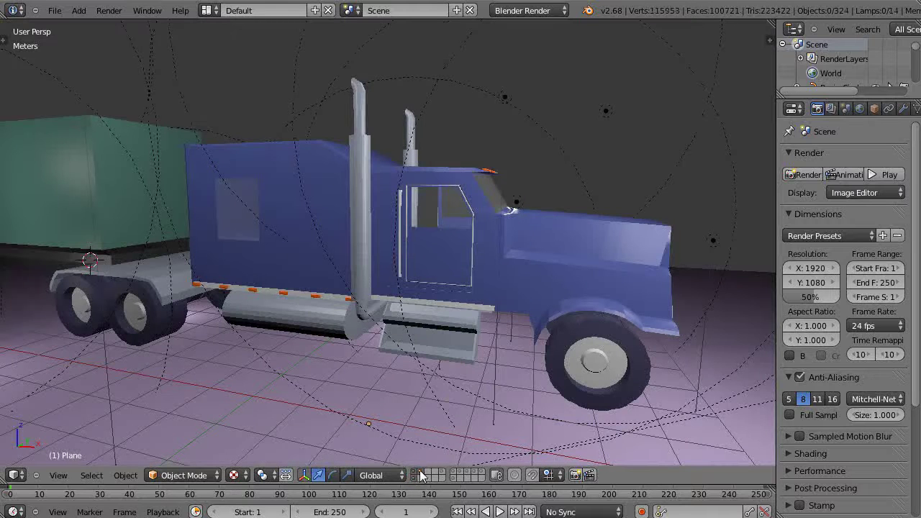
Place the 3D cursor on the truck door, briefly hide the floor layer, then restore all layers.
left_click(438, 277)
scroll(466, 288, "up", 8)
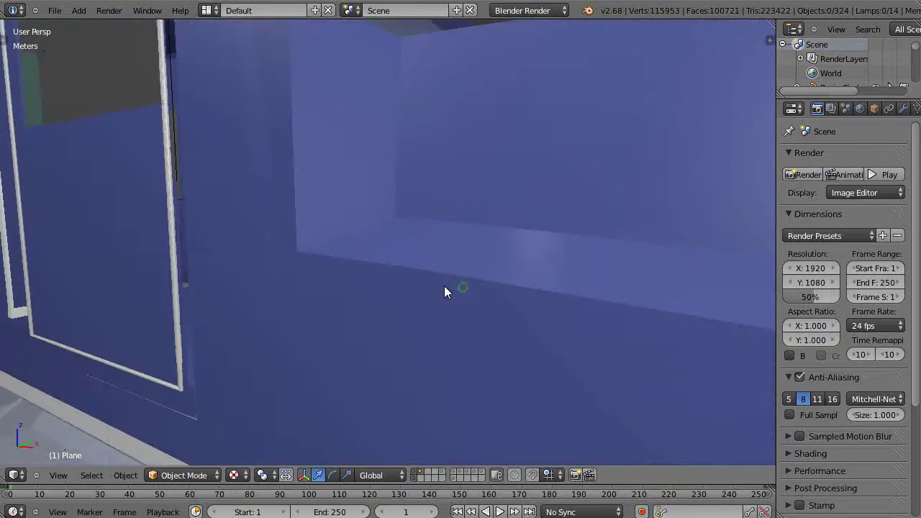
scroll(446, 287, "down", 6)
middle_click_drag(472, 276, 243, 188)
scroll(402, 316, "down", 10)
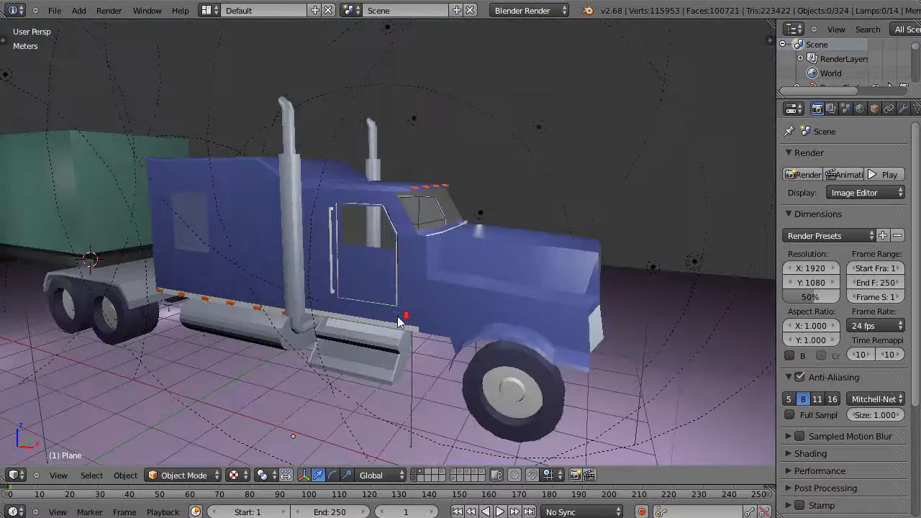
left_click(420, 470)
scroll(381, 344, "down", 3)
scroll(381, 343, "up", 5)
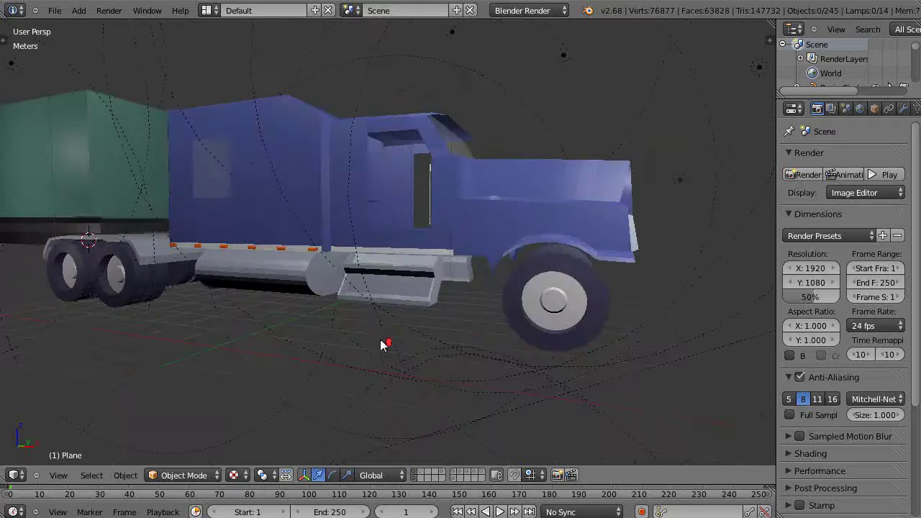
left_click(421, 472)
scroll(446, 349, "down", 4)
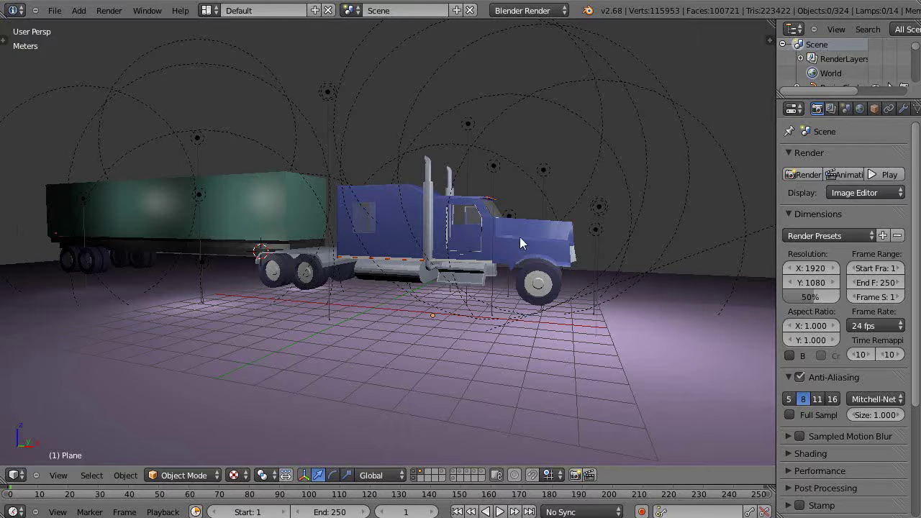
scroll(463, 356, "up", 2)
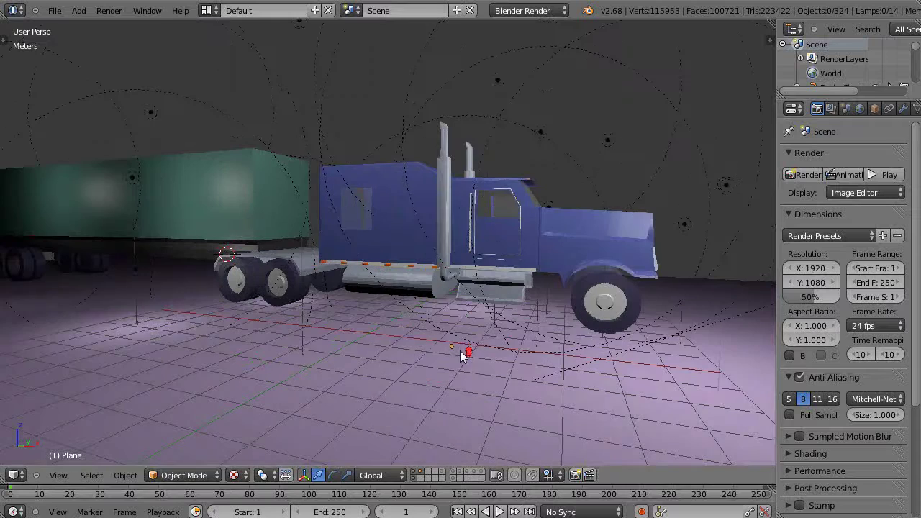
middle_click_drag(460, 332, 514, 350, "shift")
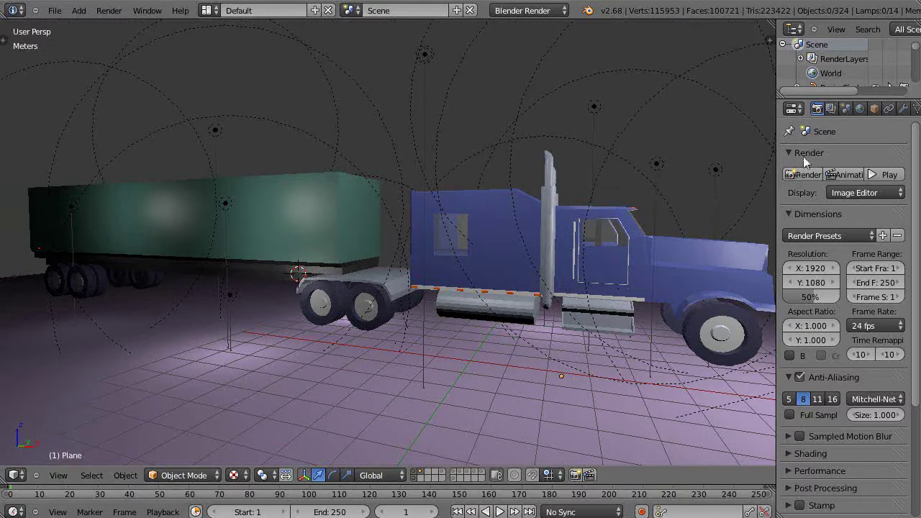
In Render Layers settings, toggle six Layer grid buttons to pick which scene layers render.
left_click(832, 109)
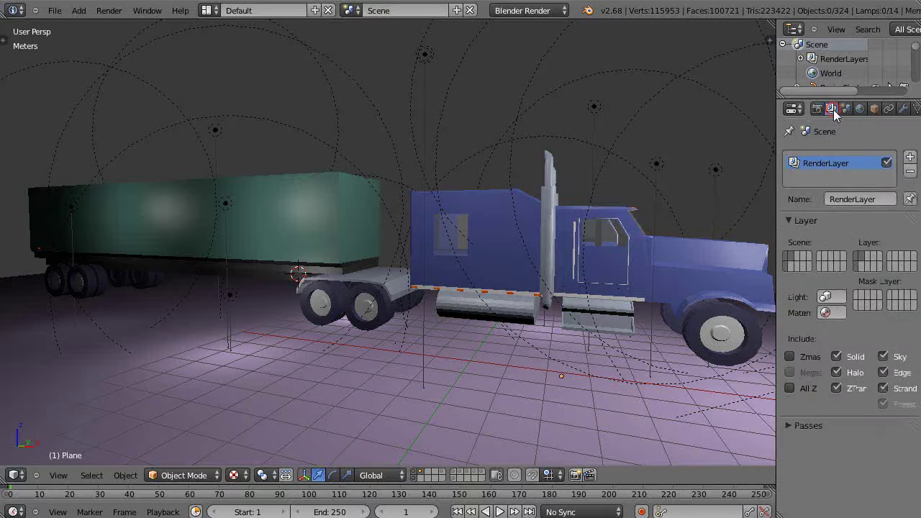
left_click(867, 267)
left_click(878, 256)
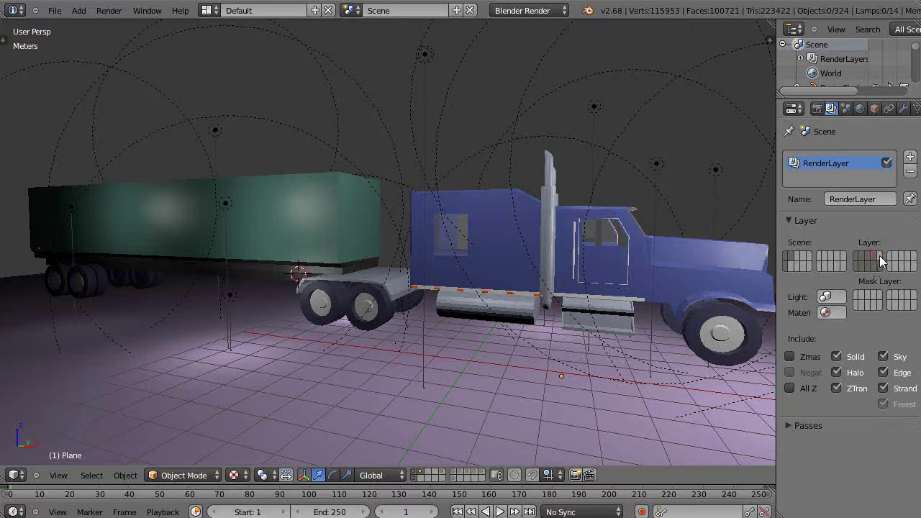
left_click(893, 257)
left_click(908, 257)
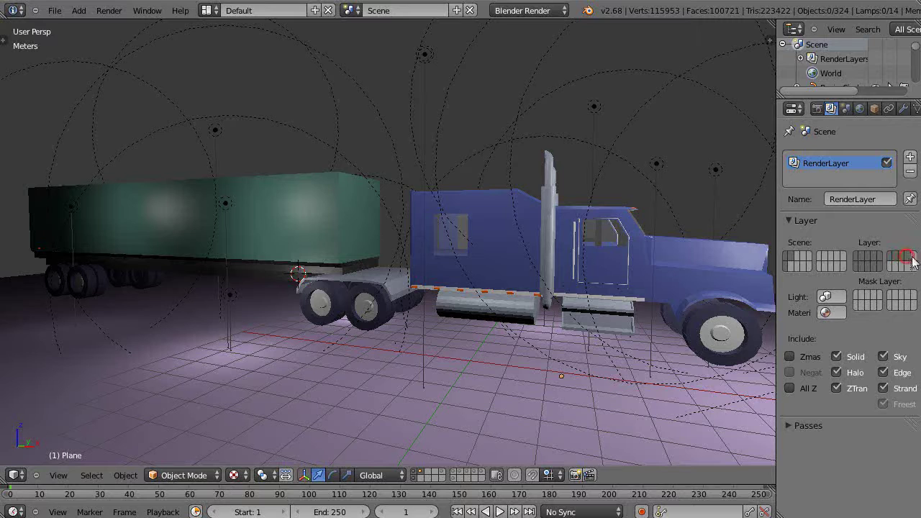
left_click(910, 265)
left_click(893, 265)
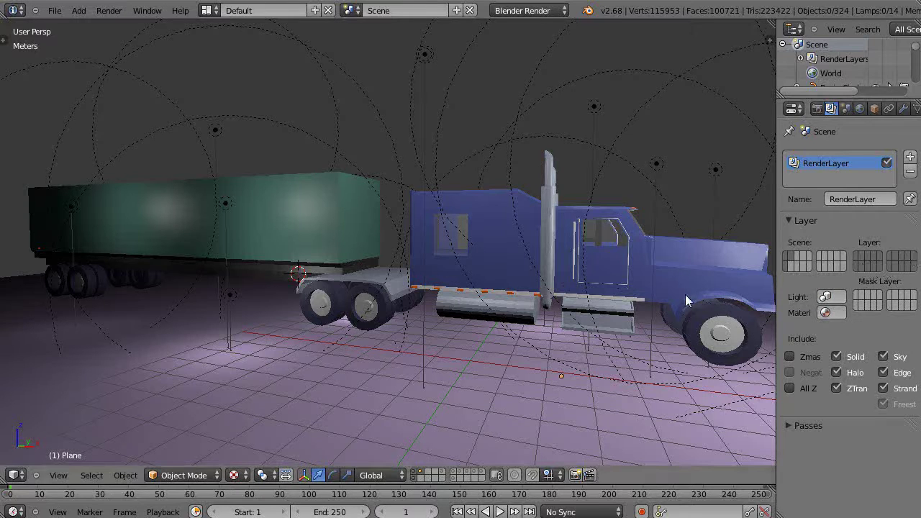
scroll(647, 297, "down", 4)
scroll(648, 299, "up", 1)
scroll(594, 297, "down", 1)
scroll(594, 295, "down", 1)
mouse_move(541, 277)
middle_mouse_down()
mouse_move(554, 297)
mouse_move(559, 281)
middle_mouse_up()
Render a test frame of the truck and trailer, then return to the 3D view.
key("F12")
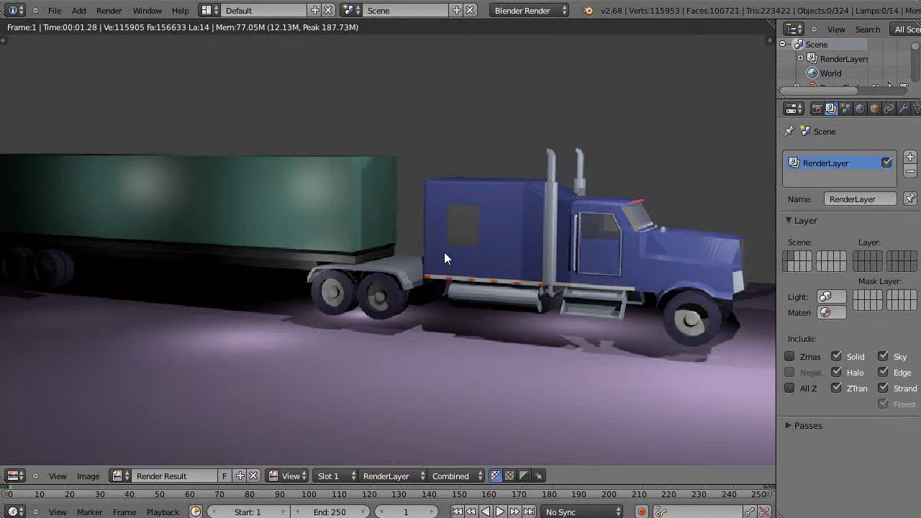
scroll(444, 253, "down", 1)
scroll(444, 253, "up", 1)
key("Escape")
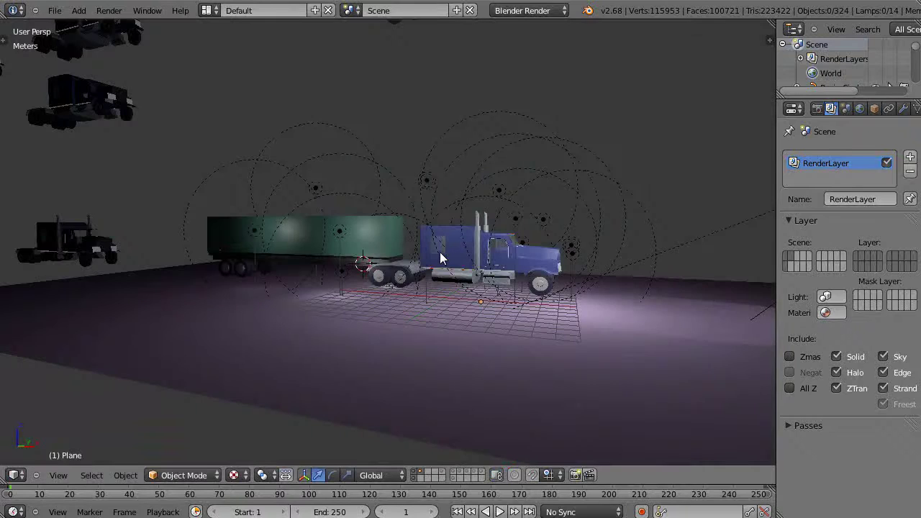
In the Properties shelf, turn on Lock Camera to View.
key("m")
key("n")
left_click(659, 358)
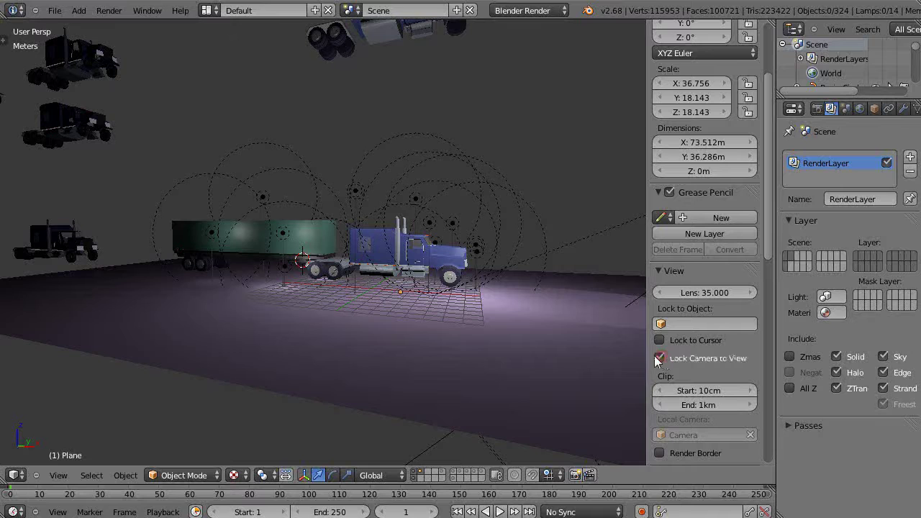
Reframe the camera view around the whole truck scene, then turn off Lock Camera to View.
key("KP_0")
scroll(432, 266, "down", 3)
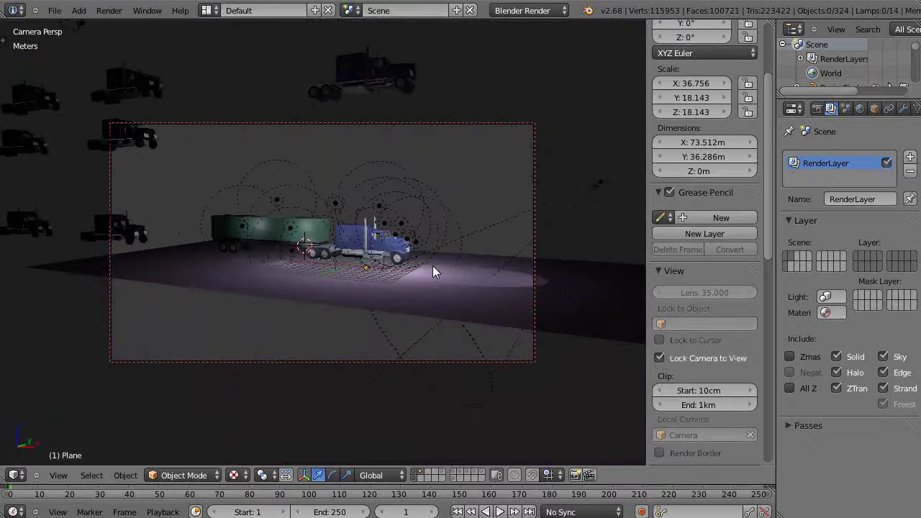
mouse_move(433, 265)
middle_mouse_down()
mouse_move(457, 303)
mouse_move(411, 281)
middle_mouse_up()
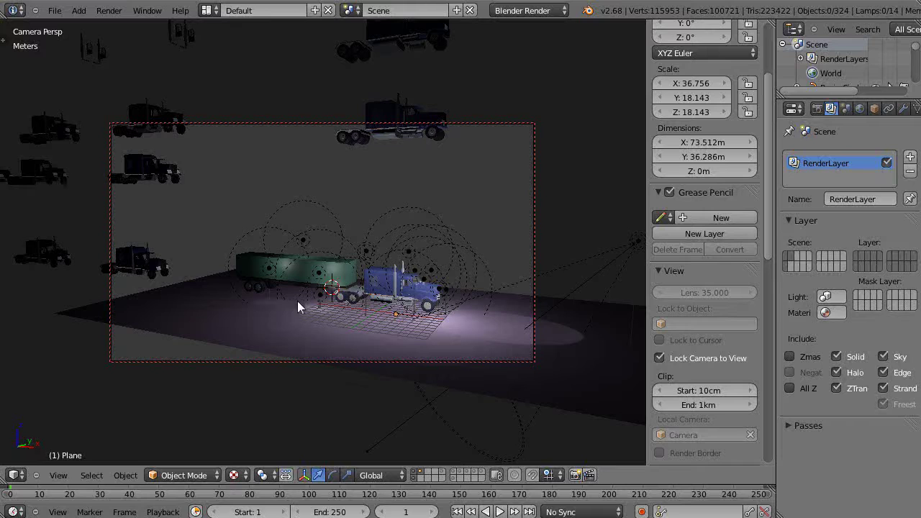
left_click(659, 358)
Duplicate lamp Point.011 as Point.013 and slide it along X beside the left truck.
right_click(269, 269)
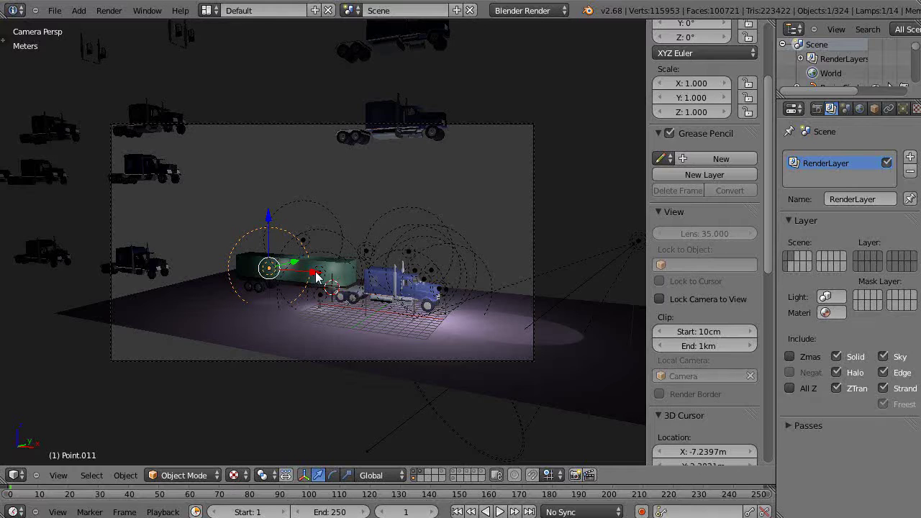
key("shift+d")
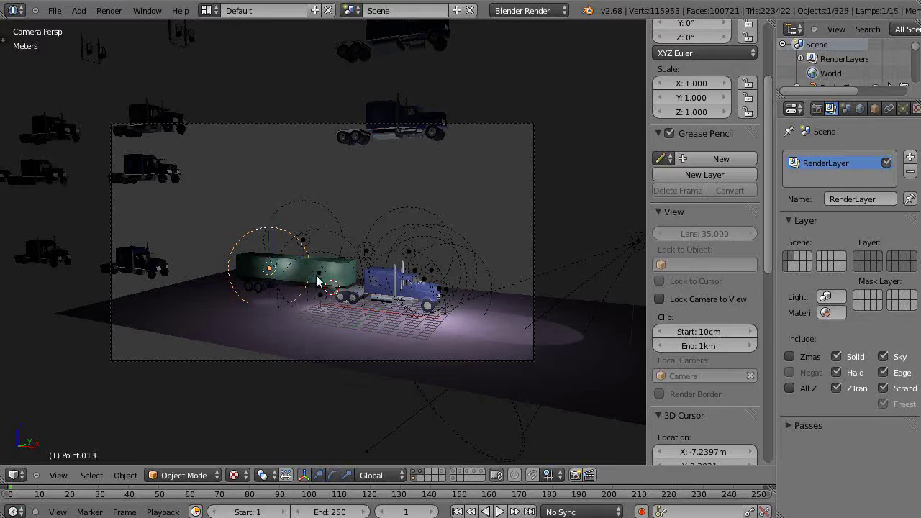
left_click_drag(300, 272, 159, 286)
left_click_drag(159, 254, 173, 254)
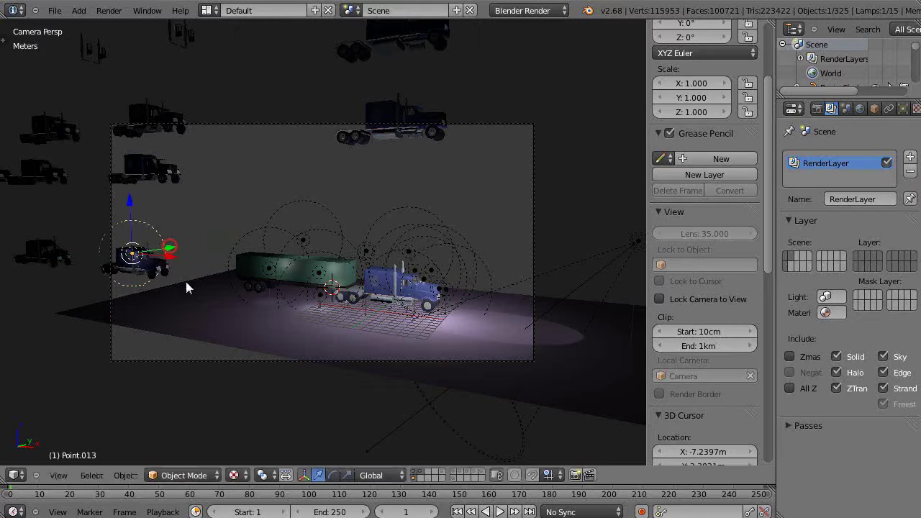
Hide the properties shelf and render the scene with the new lamp.
scroll(431, 416, "up", 3)
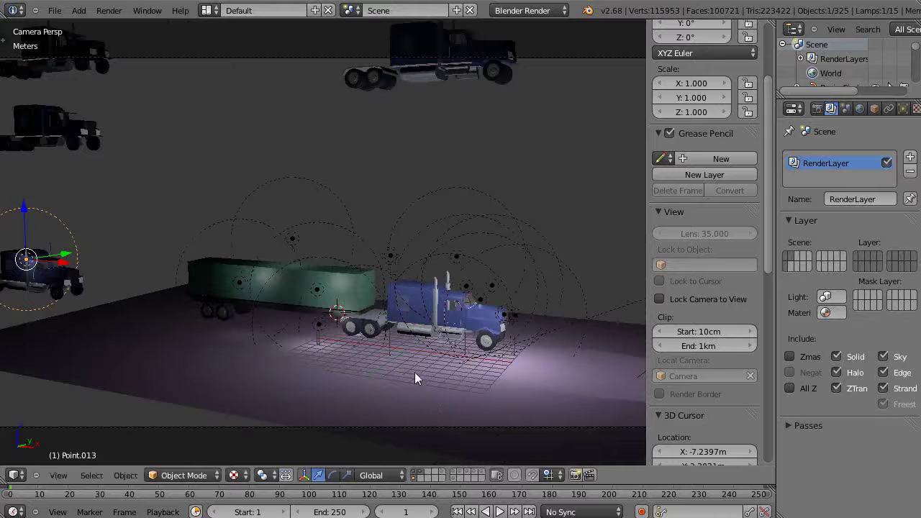
middle_click_drag(414, 372, 435, 369, "shift")
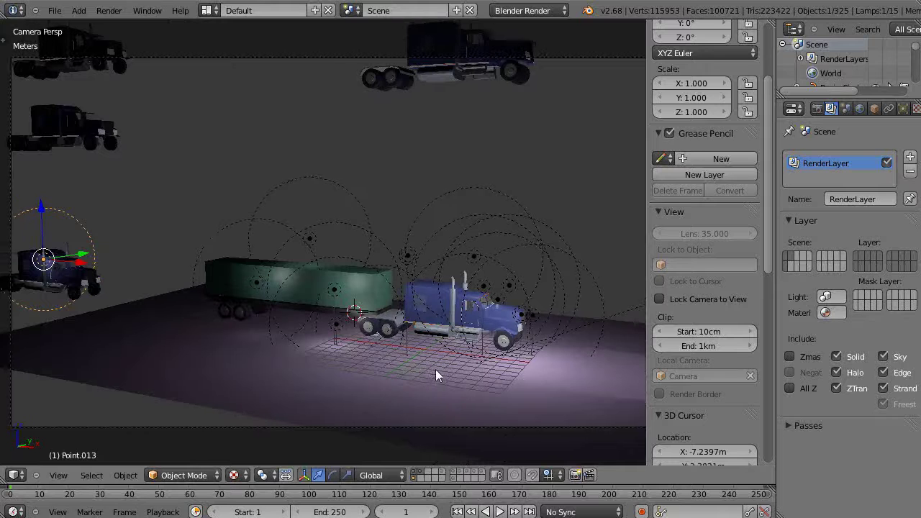
key("n")
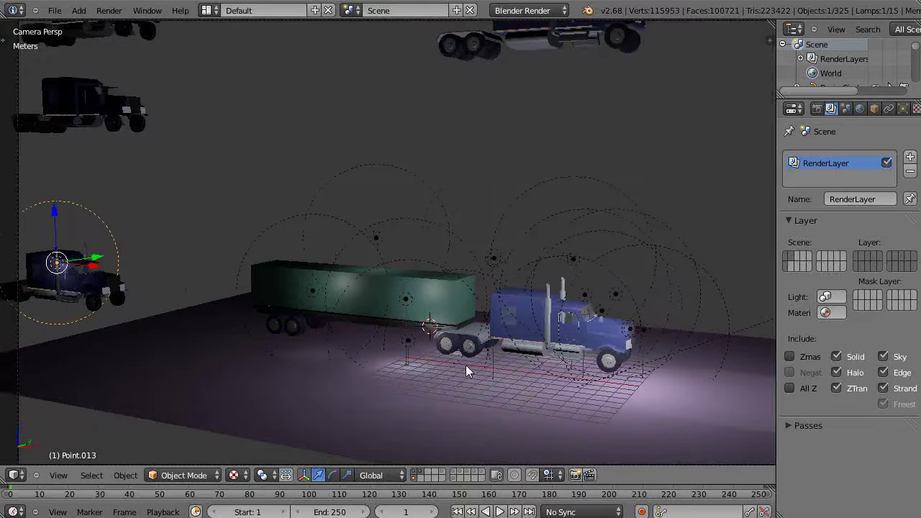
middle_click_drag(468, 363, 488, 363, "shift")
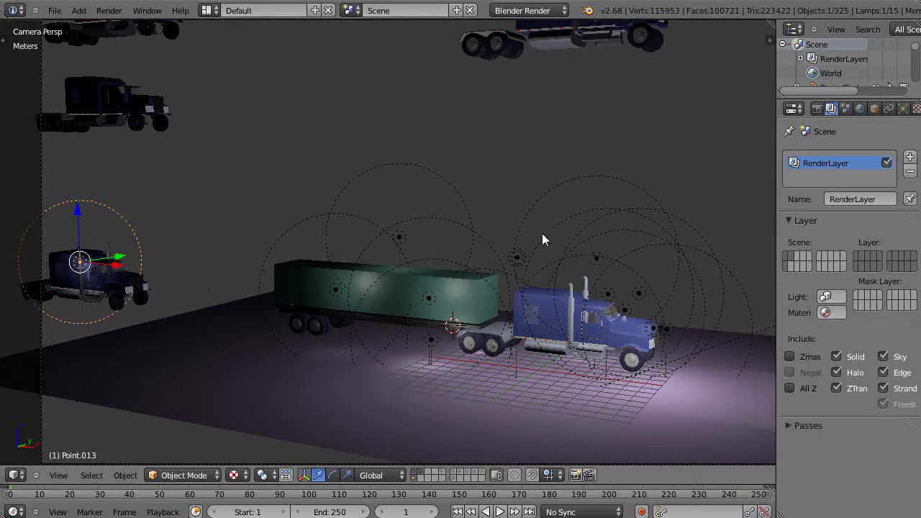
key("F12")
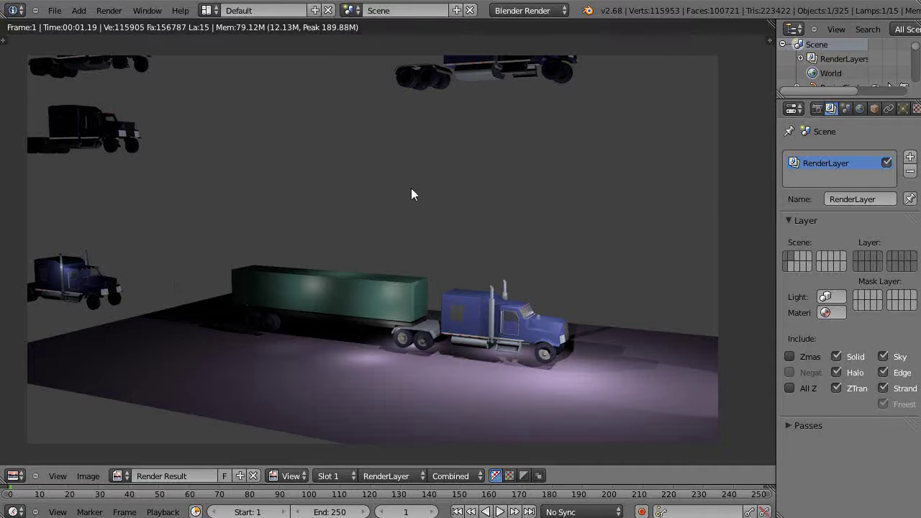
Zoom in and out on the Render Result, then close it to return to the camera view.
scroll(421, 193, "down", 2)
scroll(503, 208, "up", 4)
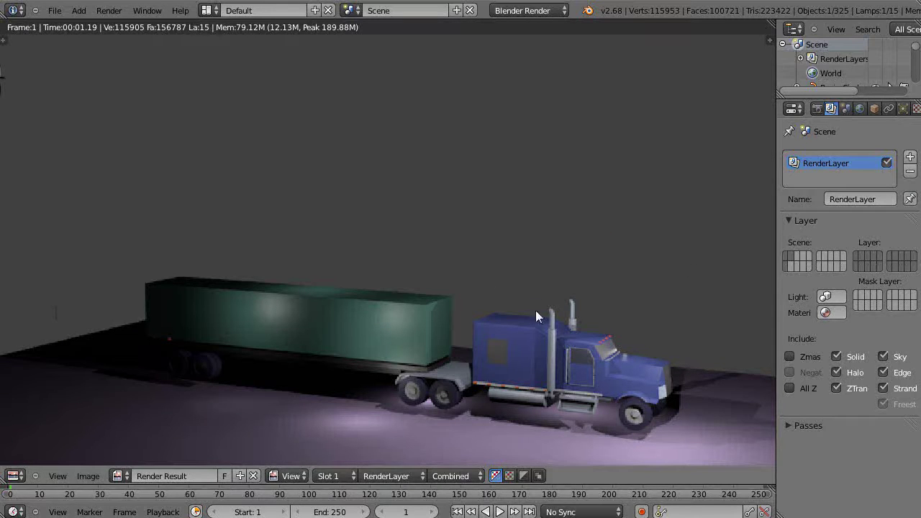
key("Escape")
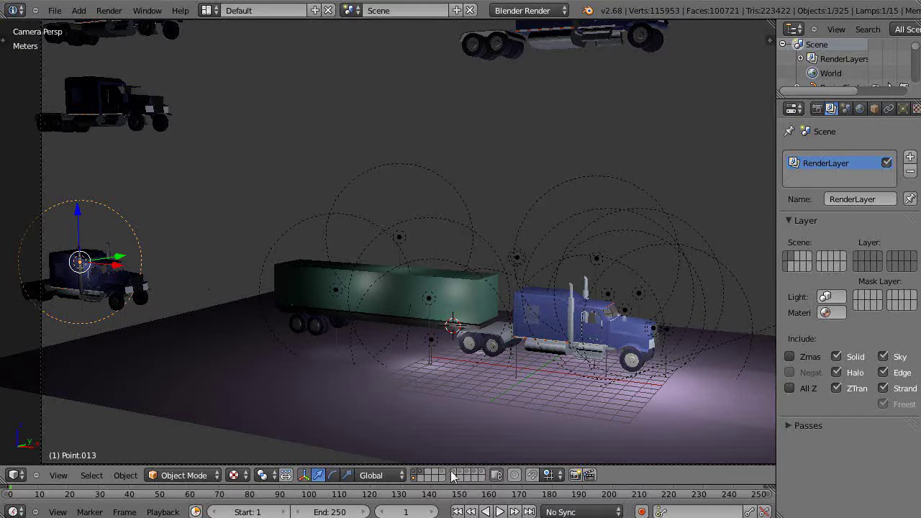
Enable the first scene layer in the render layer's Layer grid and render a test frame.
scroll(442, 353, "down", 2)
scroll(440, 349, "up", 2)
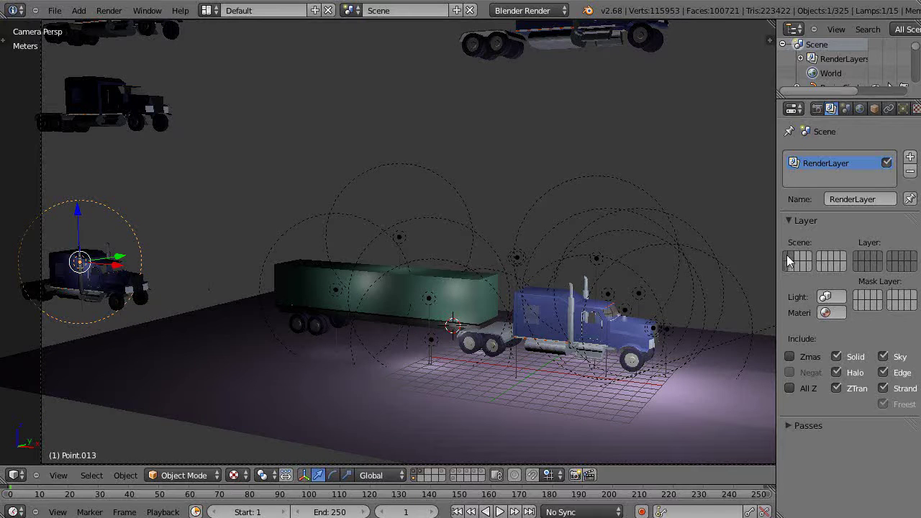
left_click(855, 266)
key("F12")
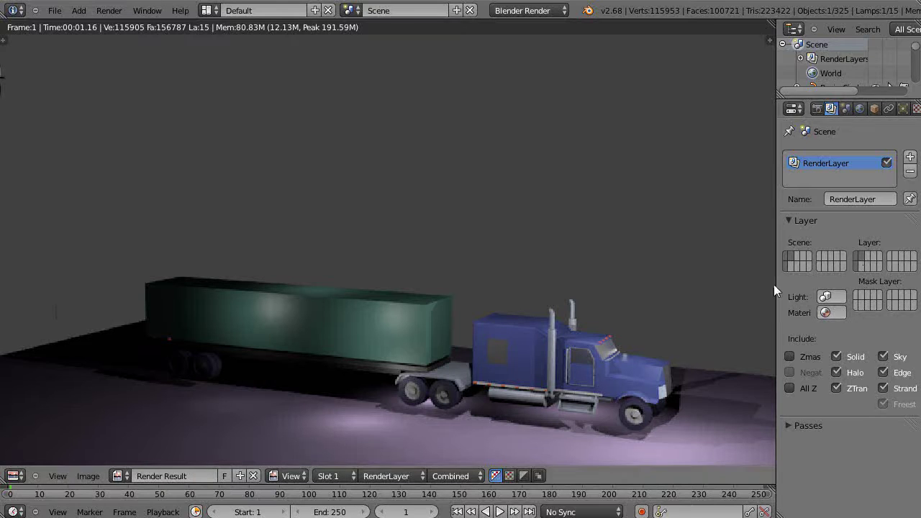
middle_click_drag(557, 355, 553, 310)
key("Escape")
Leave camera view for a free perspective view, zoomed in on the truck.
key("KP_0")
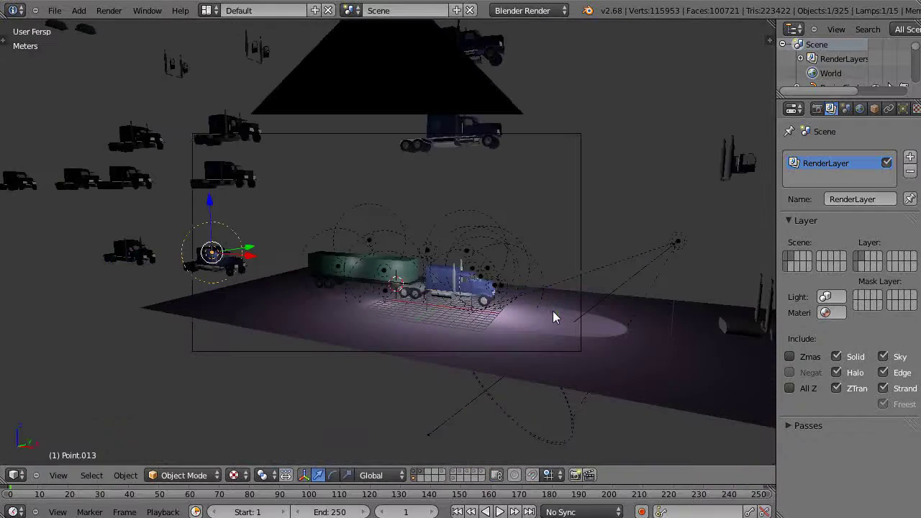
scroll(552, 311, "up", 3)
scroll(545, 307, "up", 2)
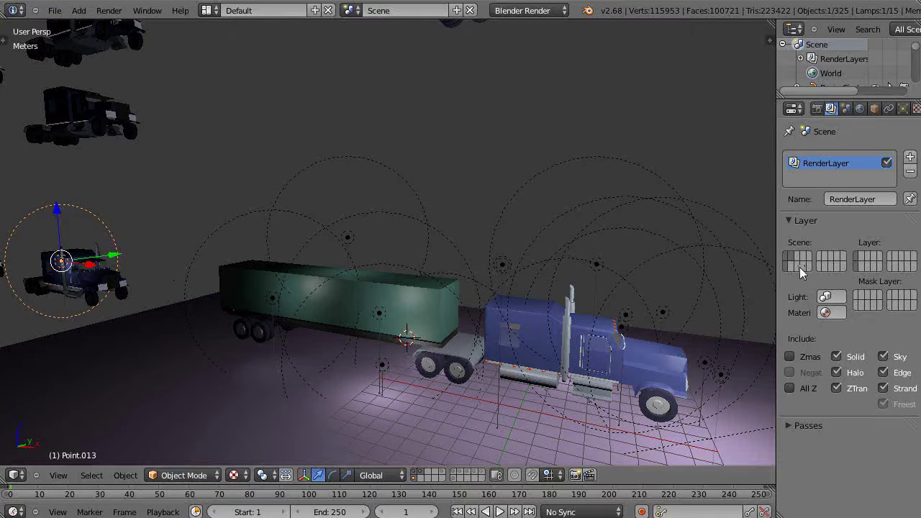
Show scene layer 1 and render, then toggle render layer 1 and render again.
left_click(800, 260)
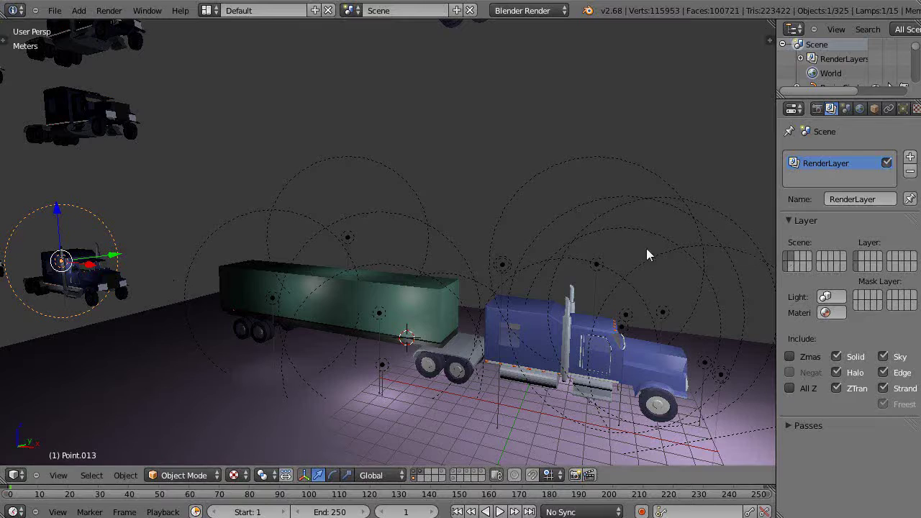
key("F12")
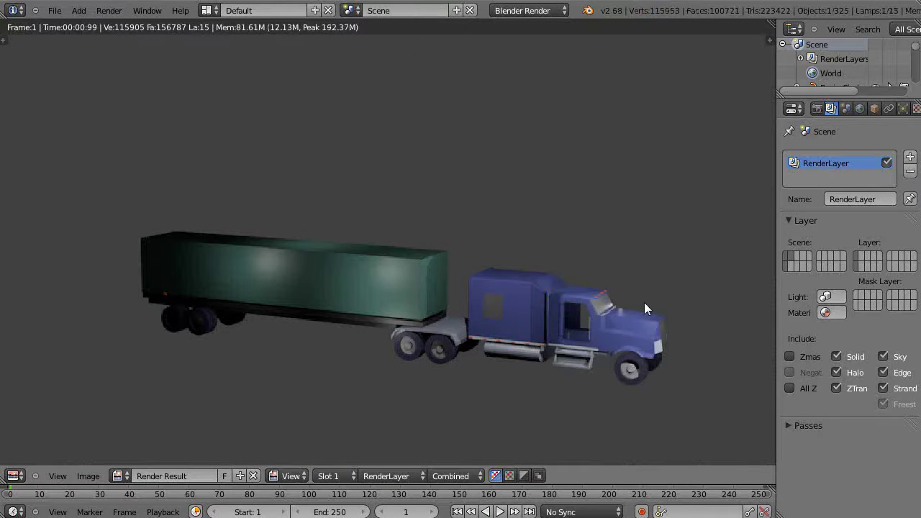
left_click(855, 264)
key("F12")
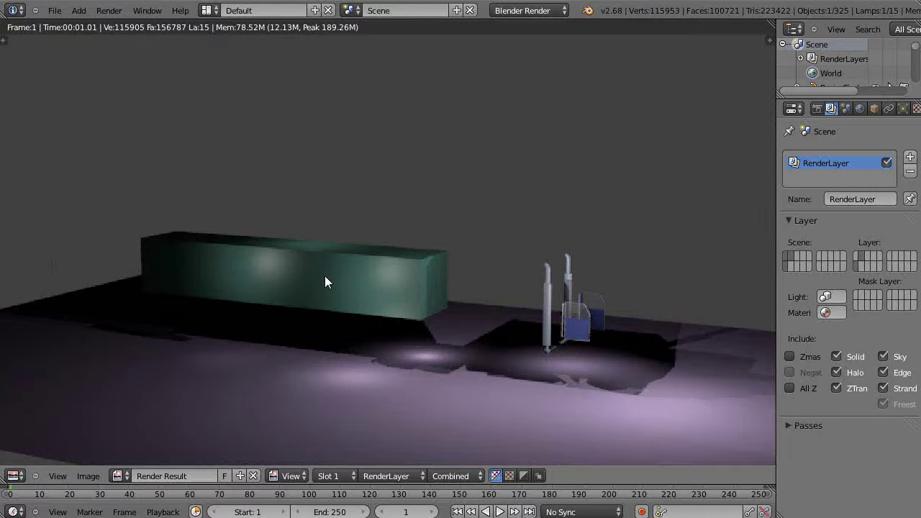
Show a single scene layer, then Shift-add a second one, orbiting to inspect both.
left_click(791, 256)
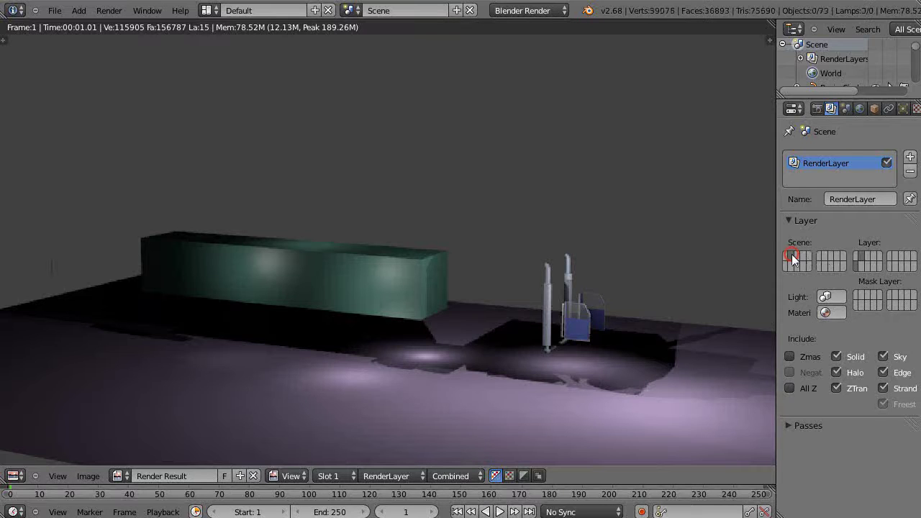
key("Escape")
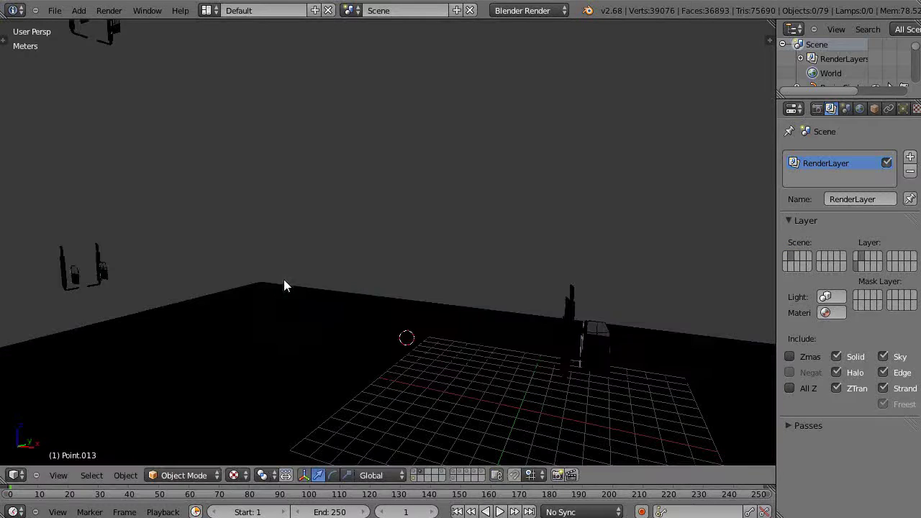
middle_click_drag(370, 301, 376, 275)
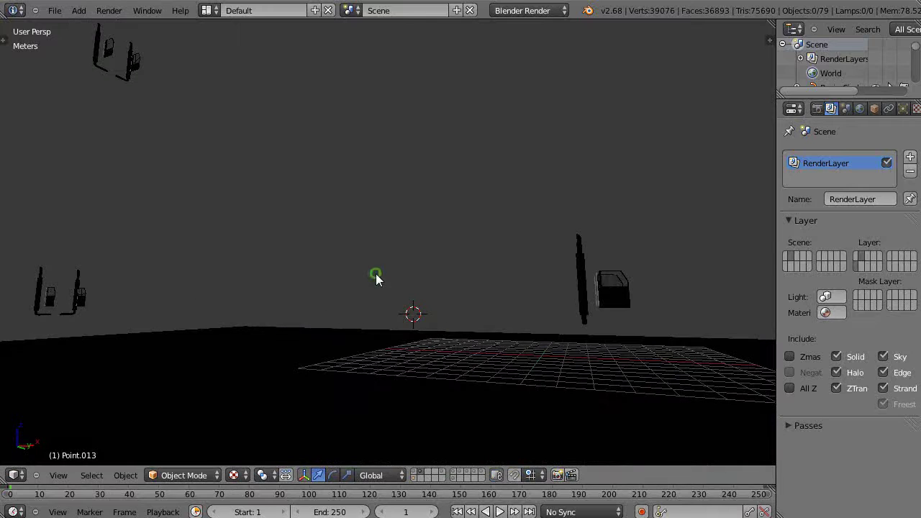
left_click(784, 266, "shift")
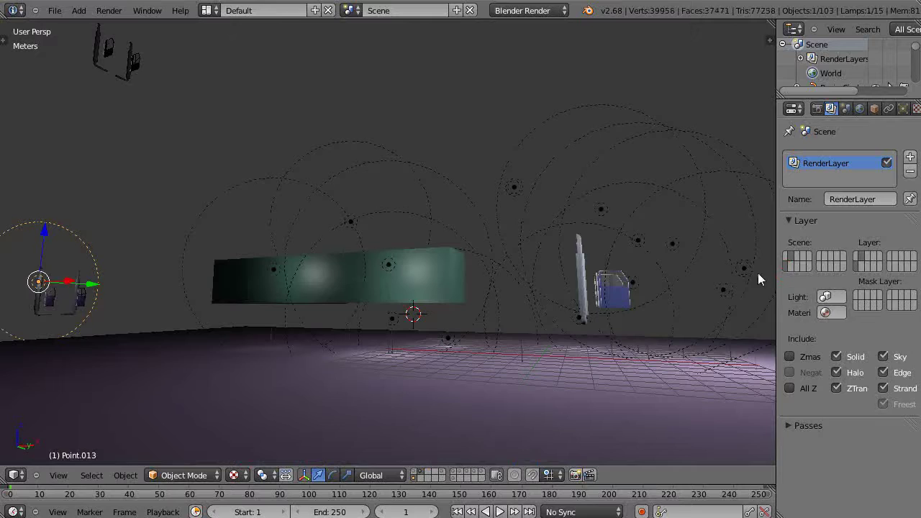
middle_click_drag(758, 274, 673, 297)
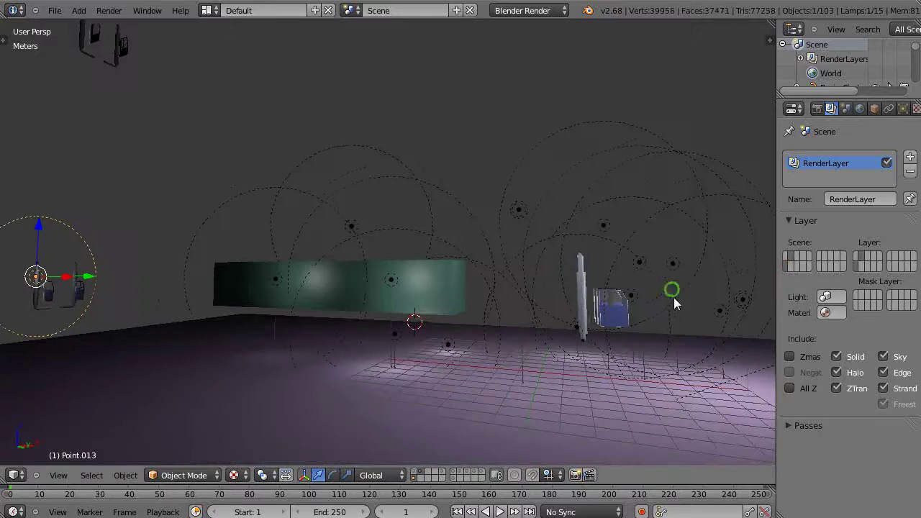
Move the teal trailer box (Cube) to another scene layer with M.
right_click(421, 295)
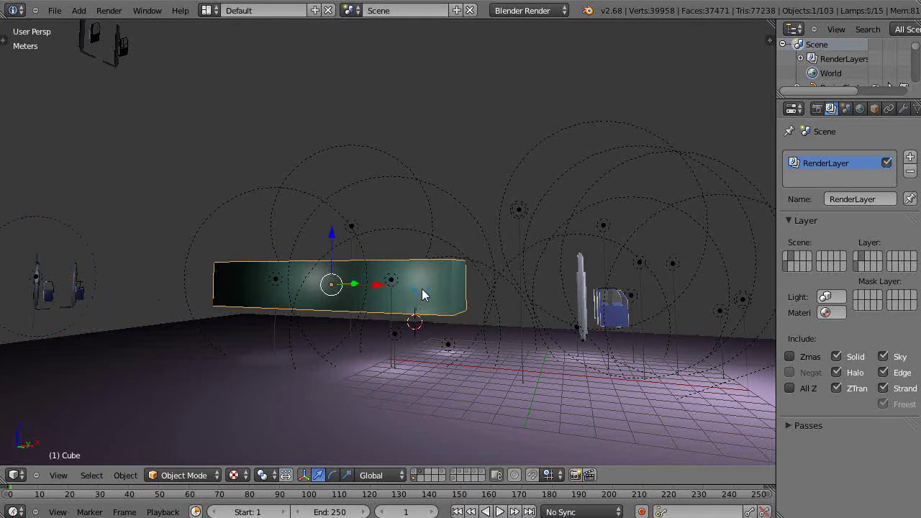
key("m")
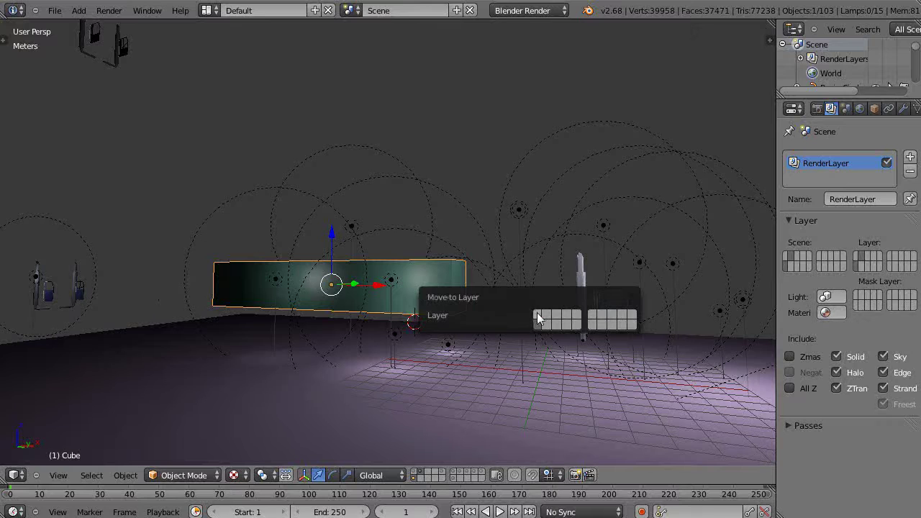
left_click(538, 317)
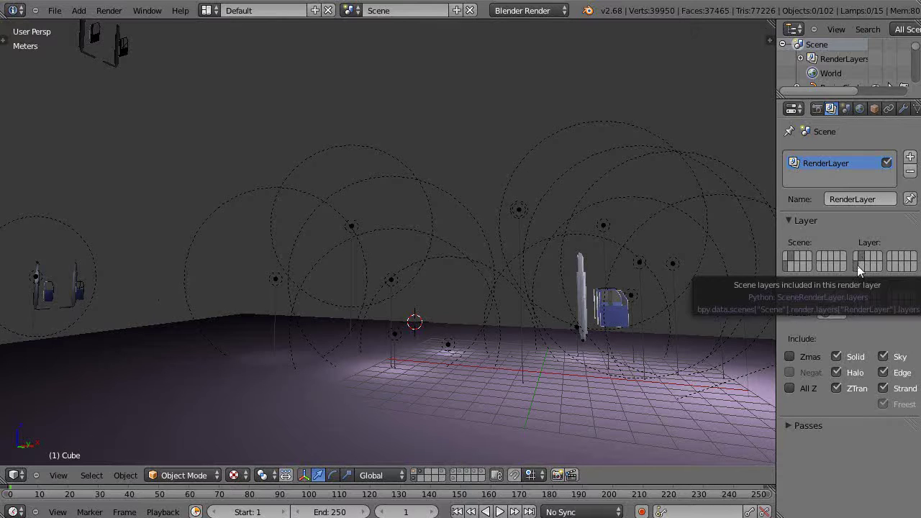
Render twice, then enable the first render Layer button and re-render.
key("F12")
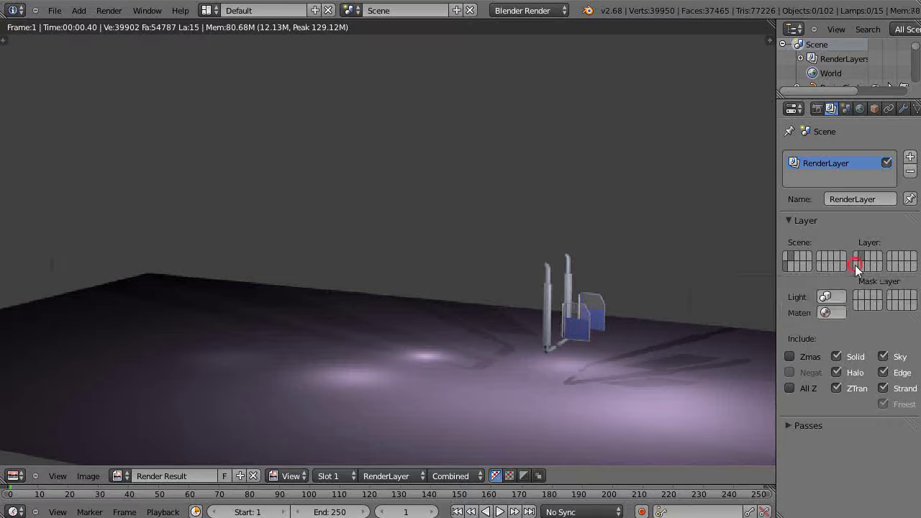
key("F12")
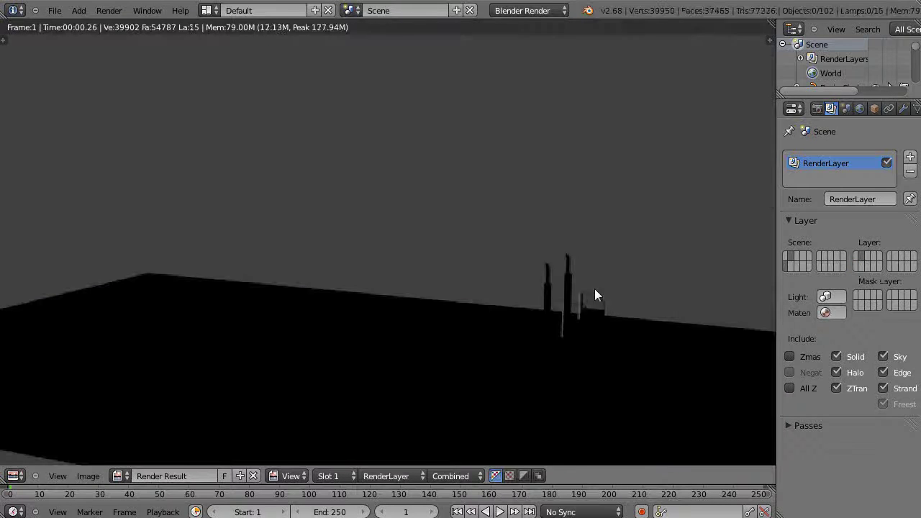
middle_click_drag(585, 328, 586, 319)
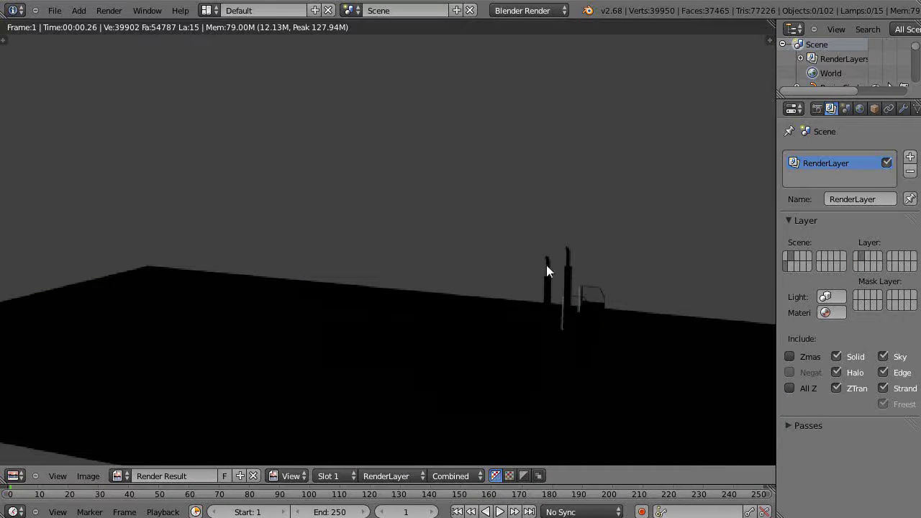
left_click(856, 259)
key("F12")
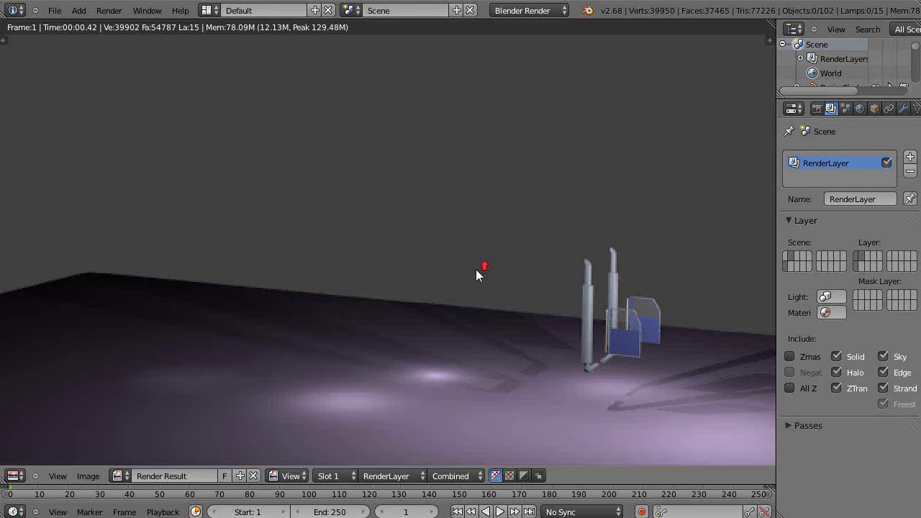
middle_click_drag(557, 268, 498, 242)
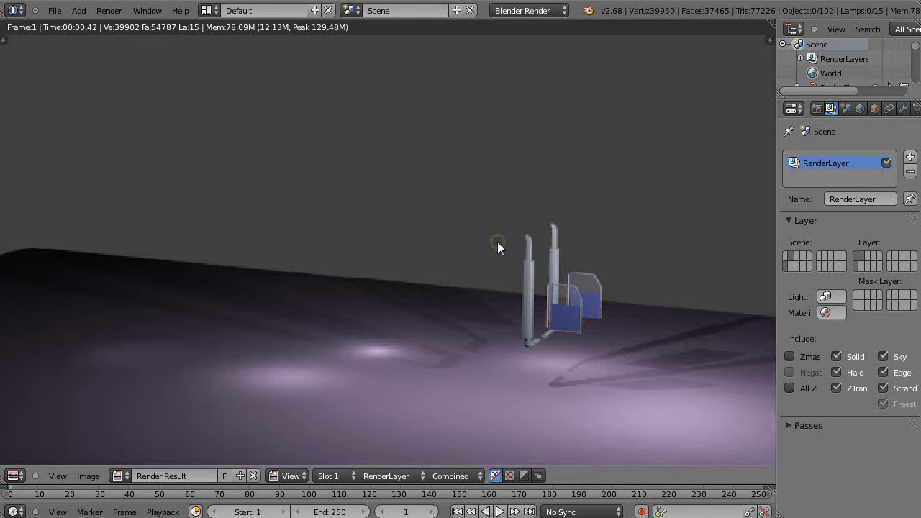